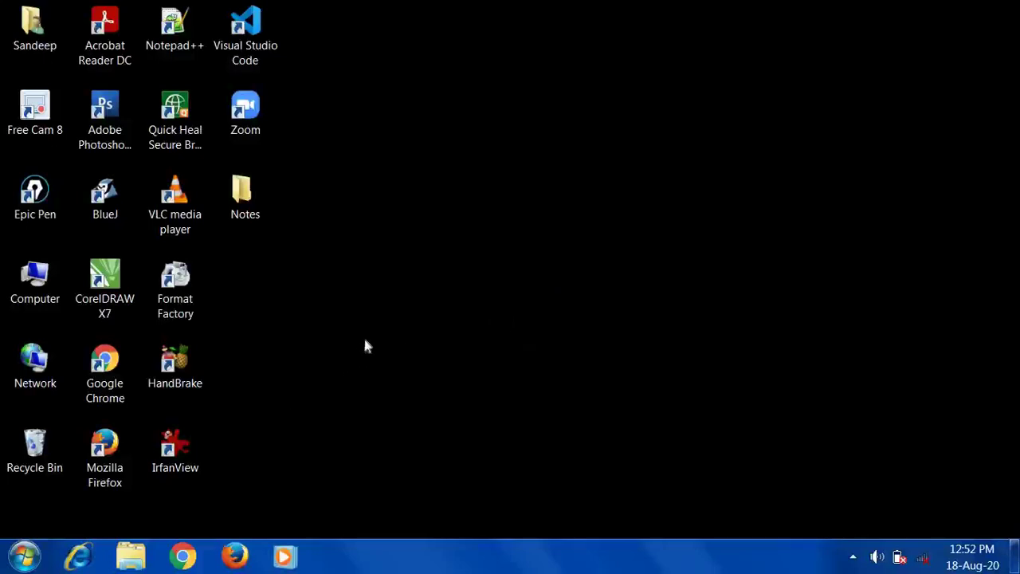
Launch Microsoft Excel 2010 and enlarge its blank workbook to fill the screen
left_click(25, 556)
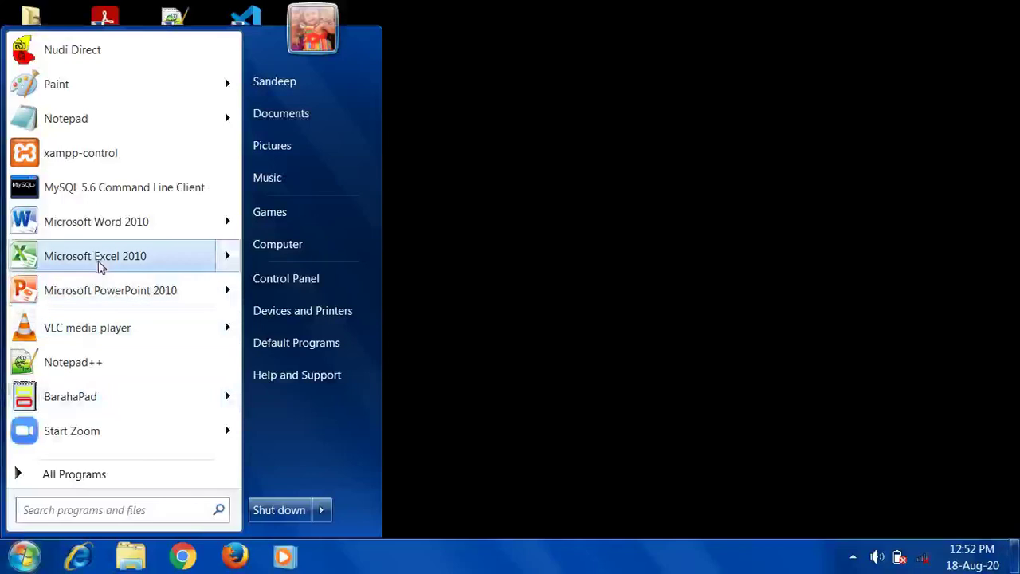
left_click(824, 244)
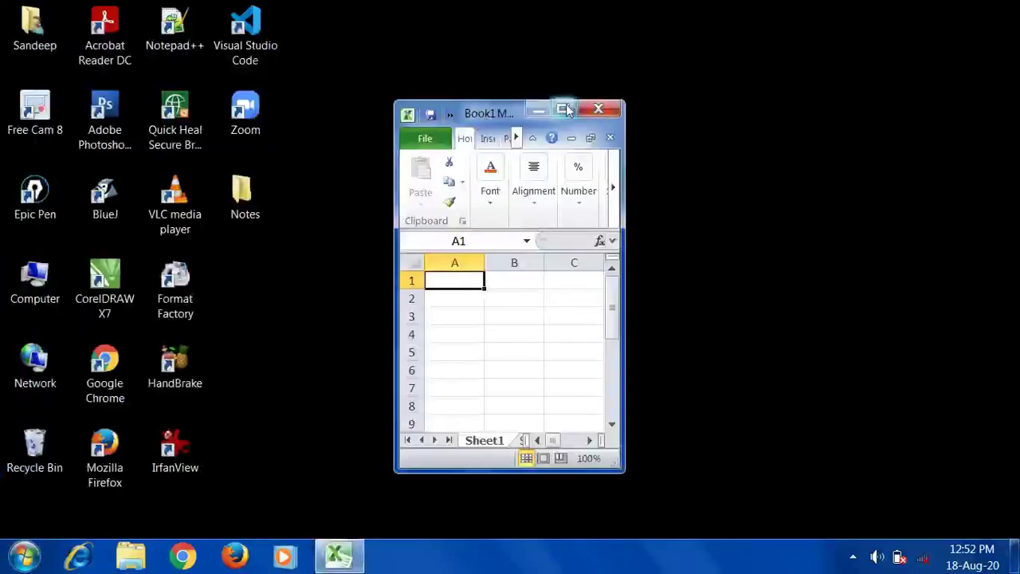
left_click(564, 108)
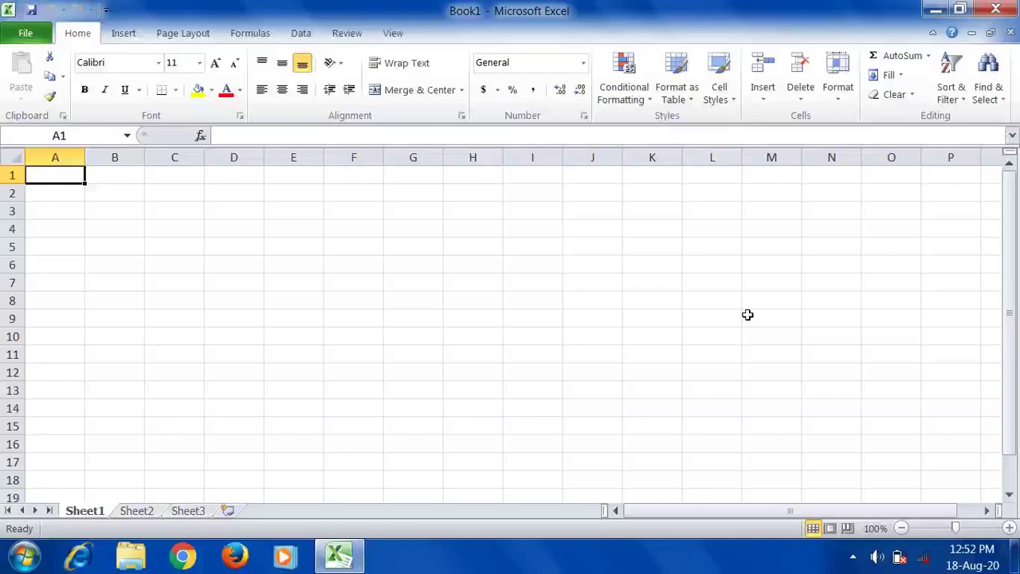
Highlight columns A to E of the blank sheet one after another
left_click(57, 158)
left_click(108, 158)
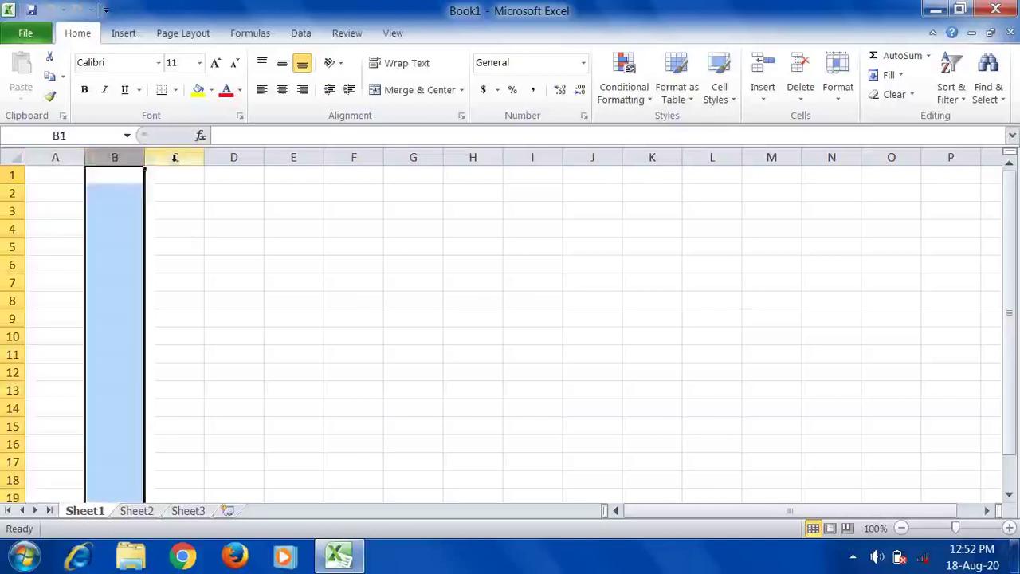
left_click(177, 158)
left_click(235, 157)
left_click(296, 157)
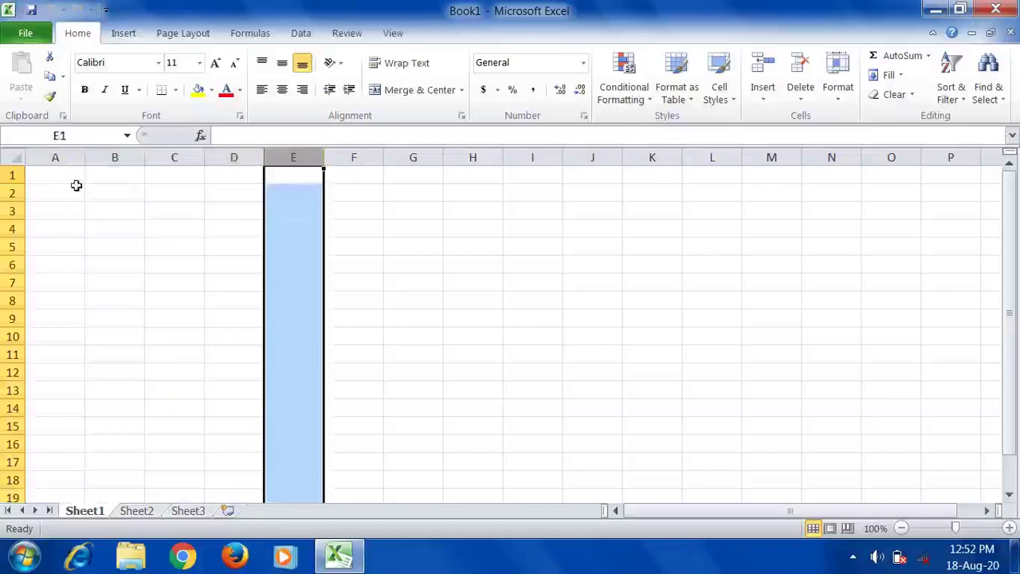
Highlight rows 1 to 4 individually, and select a block of empty cells starting at A1
left_click(14, 176)
left_click(12, 194)
left_click(12, 212)
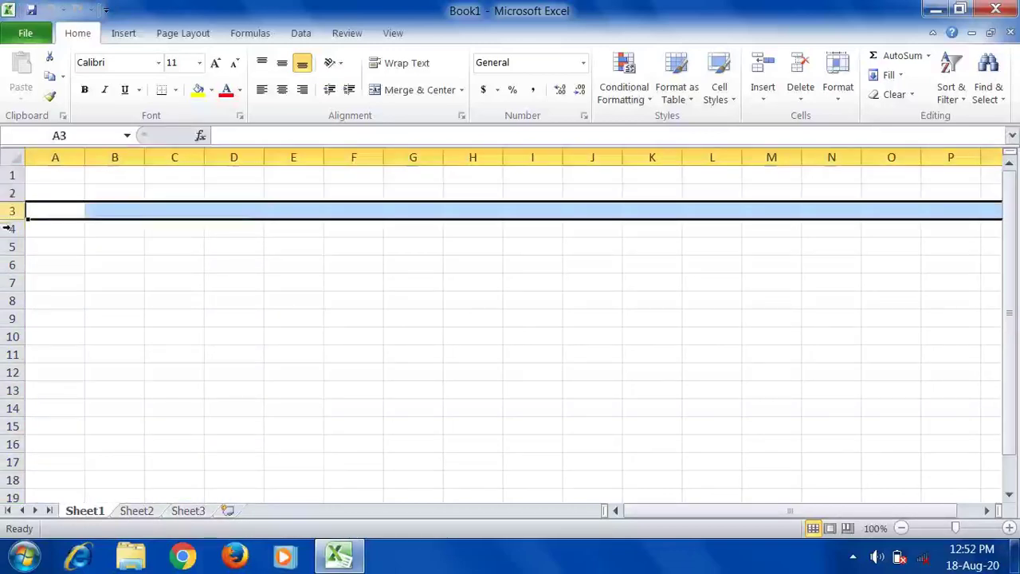
left_click(9, 230)
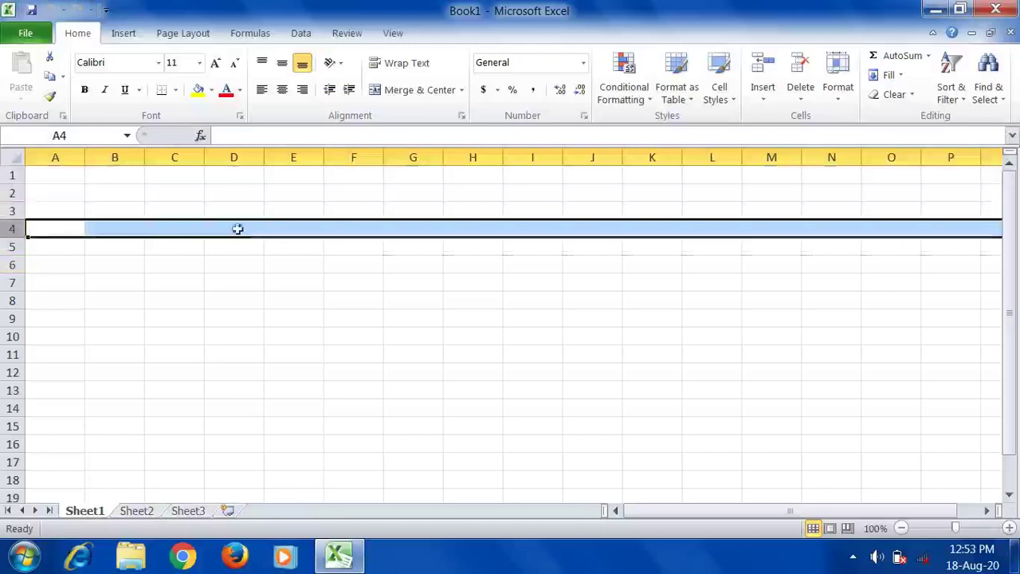
left_click(285, 251)
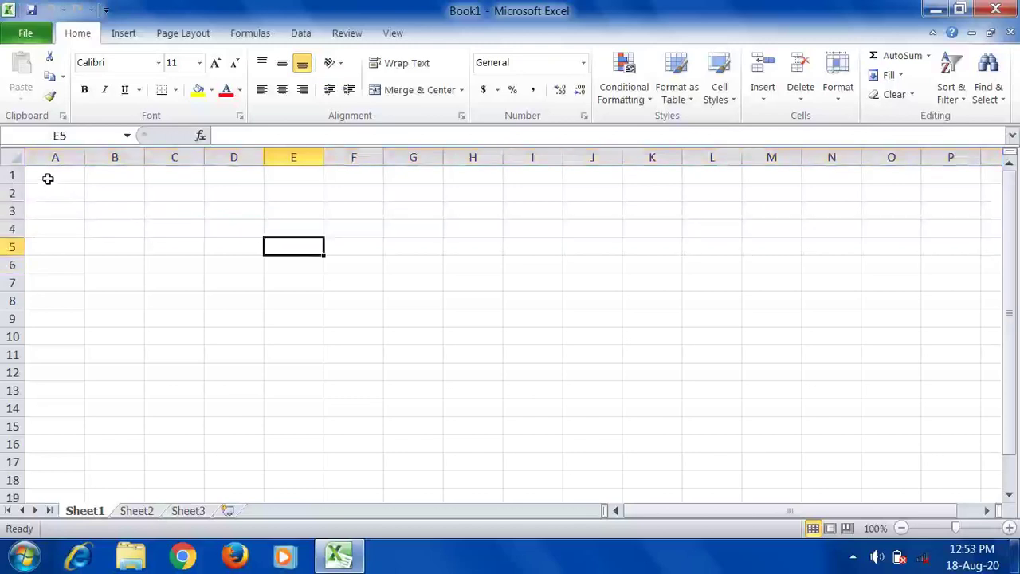
left_click_drag(47, 179, 587, 446)
left_click(327, 364)
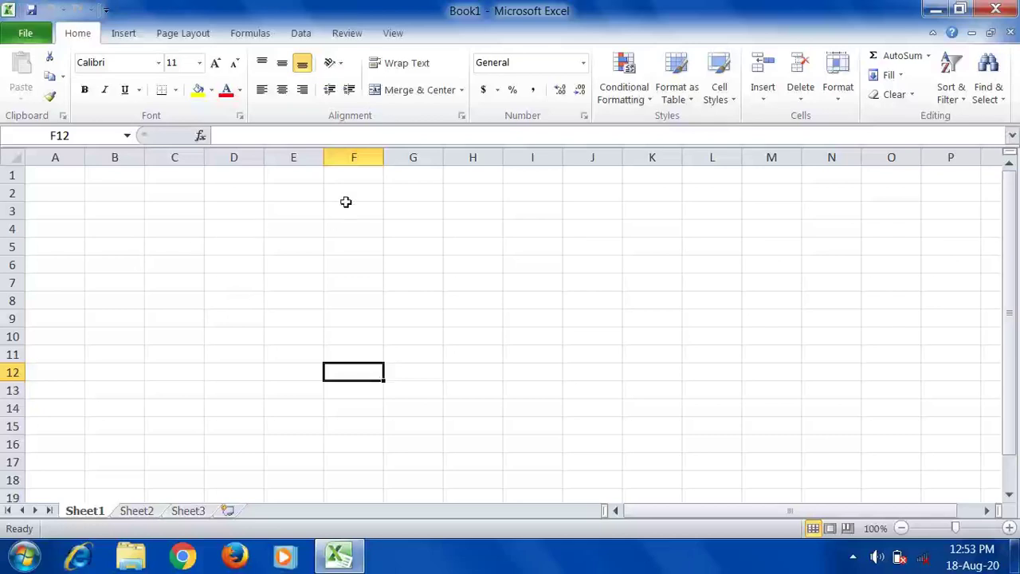
Review the most recently used functions in the Insert Function dialog for cell F12 and cancel it
left_click(200, 135)
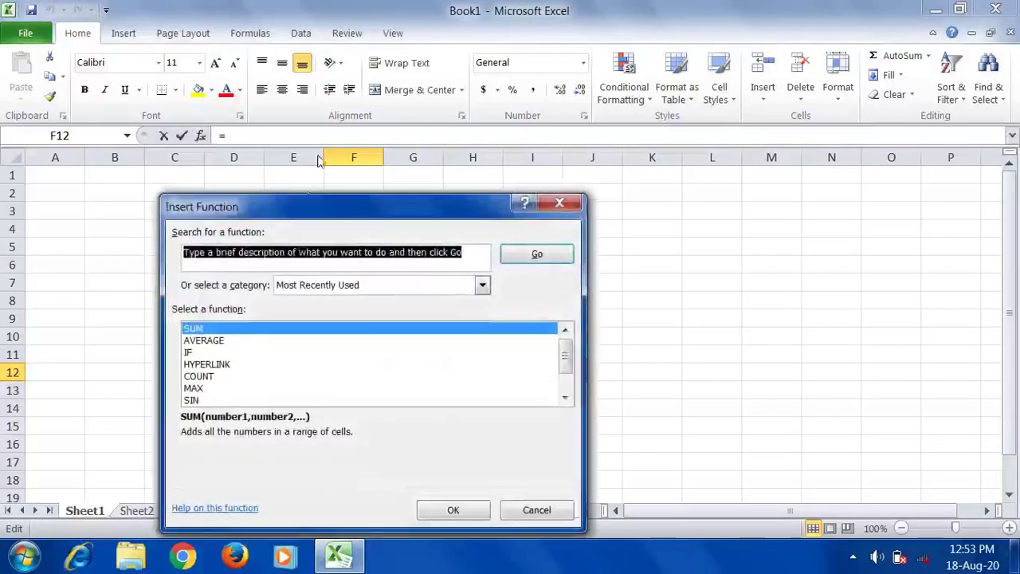
left_click_drag(291, 212, 318, 157)
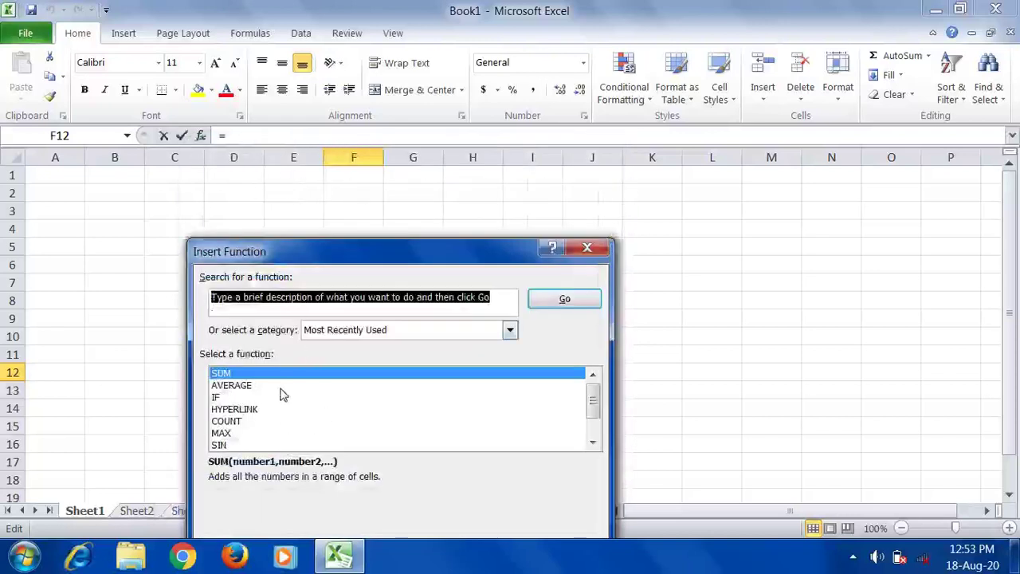
scroll(283, 394, "down", 1)
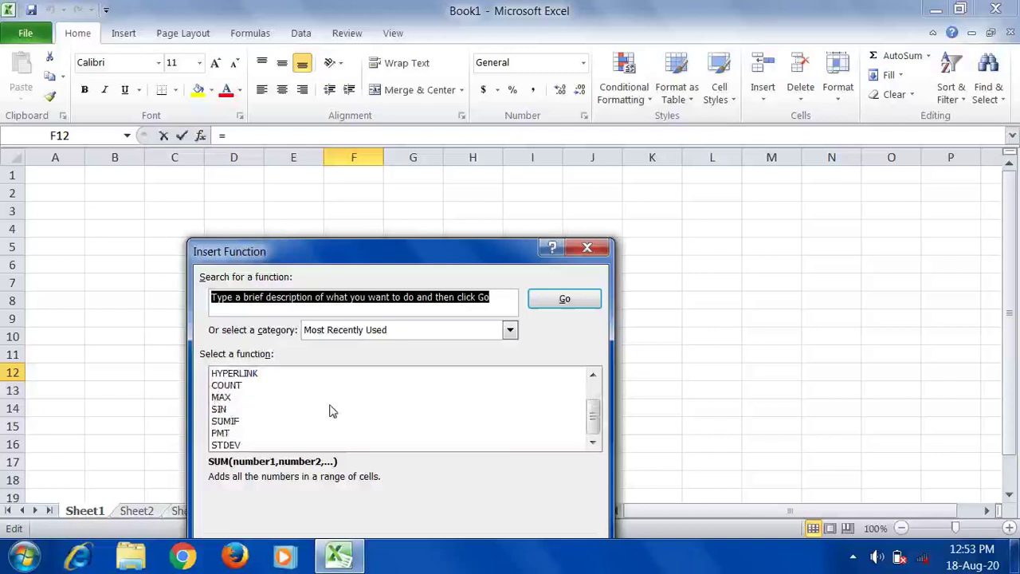
scroll(327, 410, "up", 1)
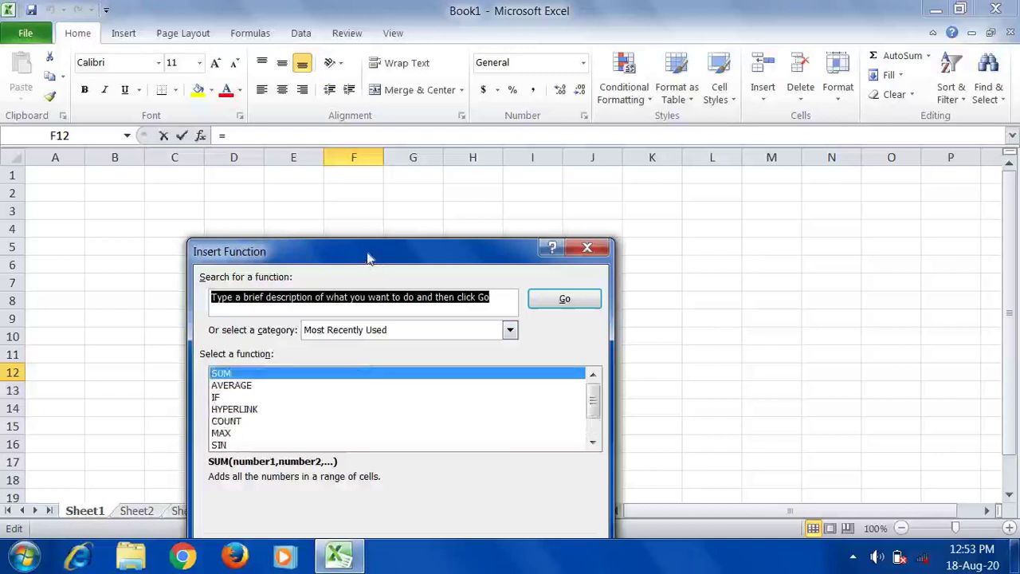
left_click_drag(367, 259, 355, 197)
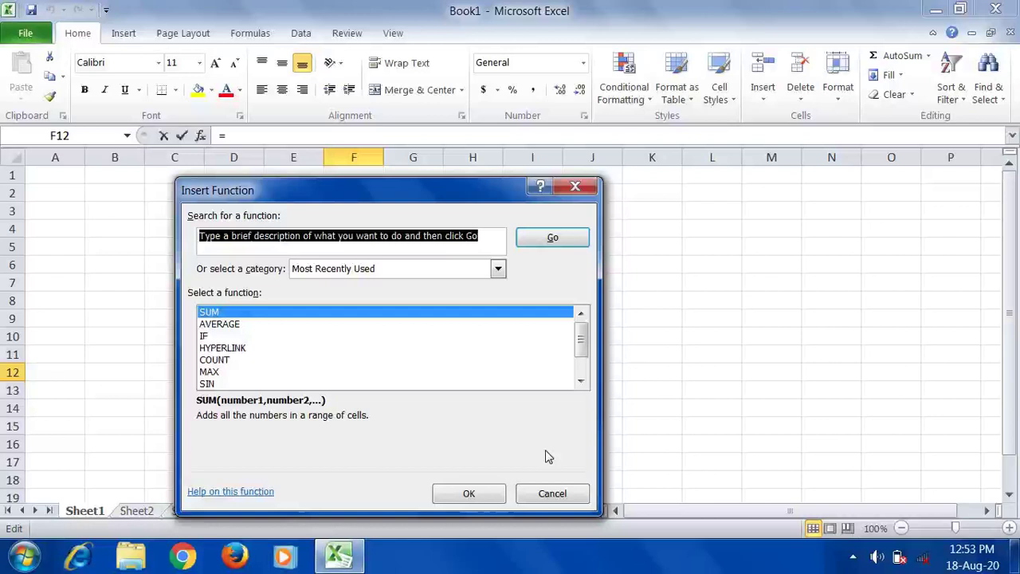
left_click(572, 491)
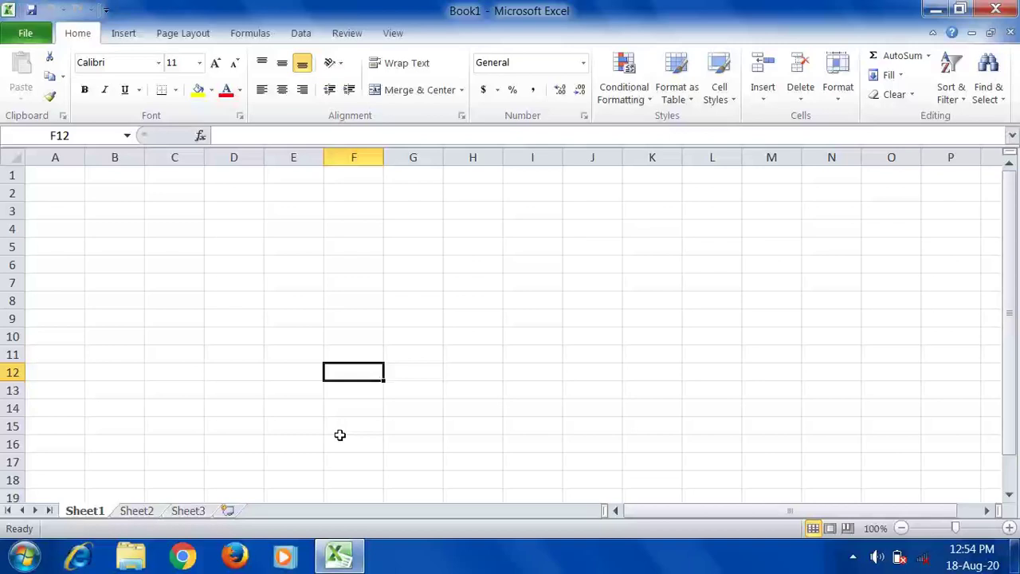
Enter 5214 in A2 and 65234 in B2, and total them in C2 with AutoSum
left_click(66, 190)
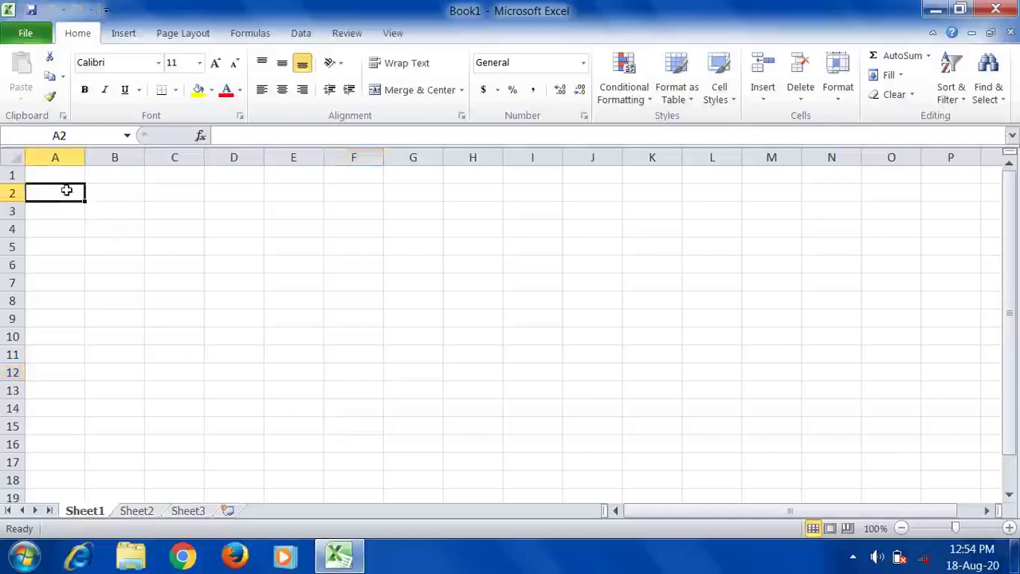
type("5214")
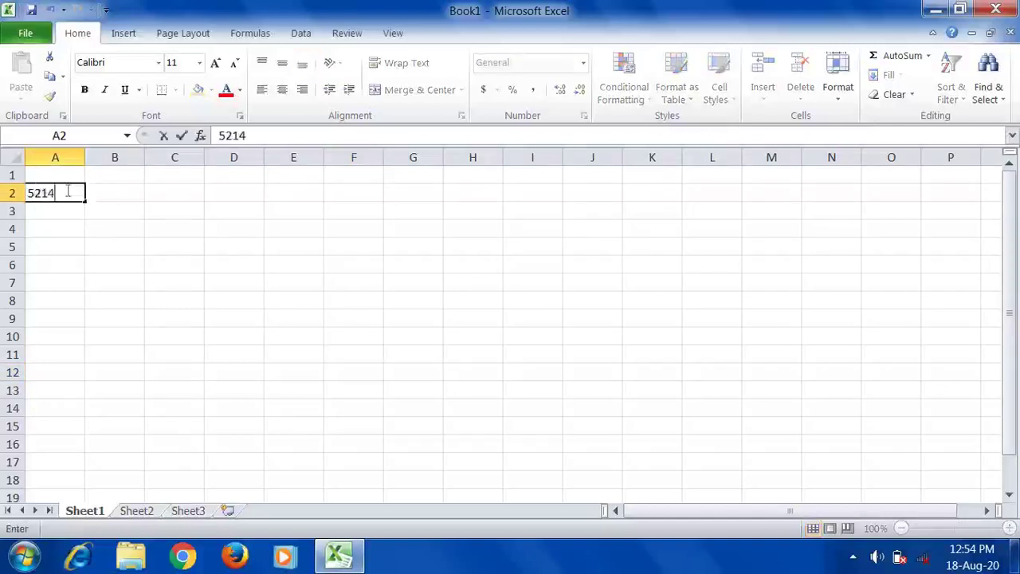
key("Tab")
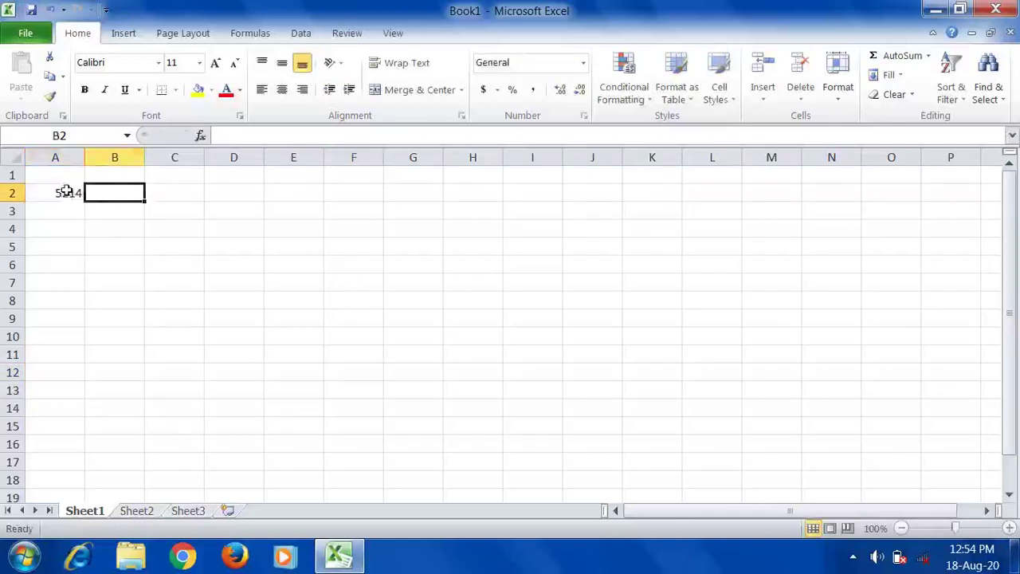
type("65234")
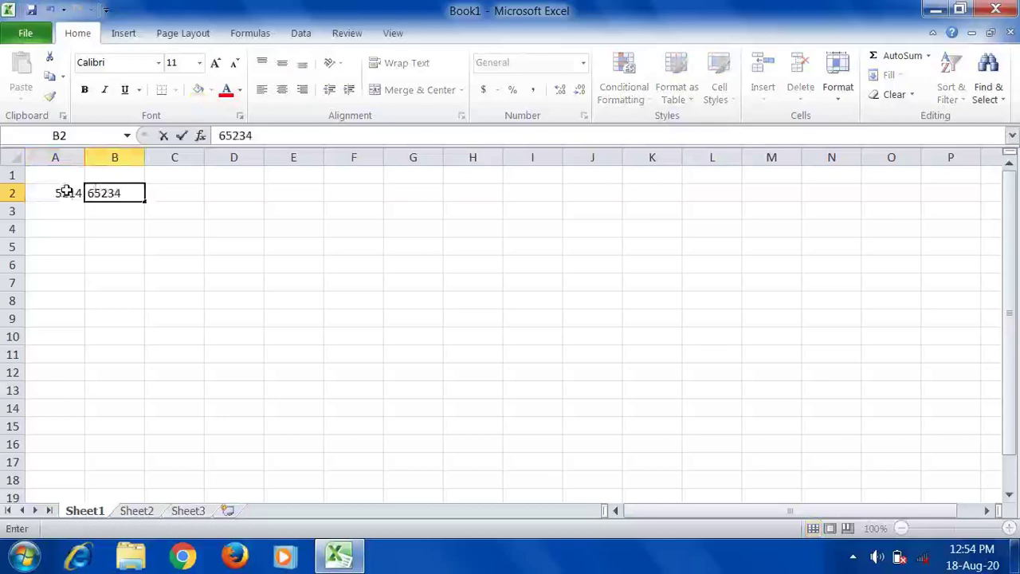
key("Tab")
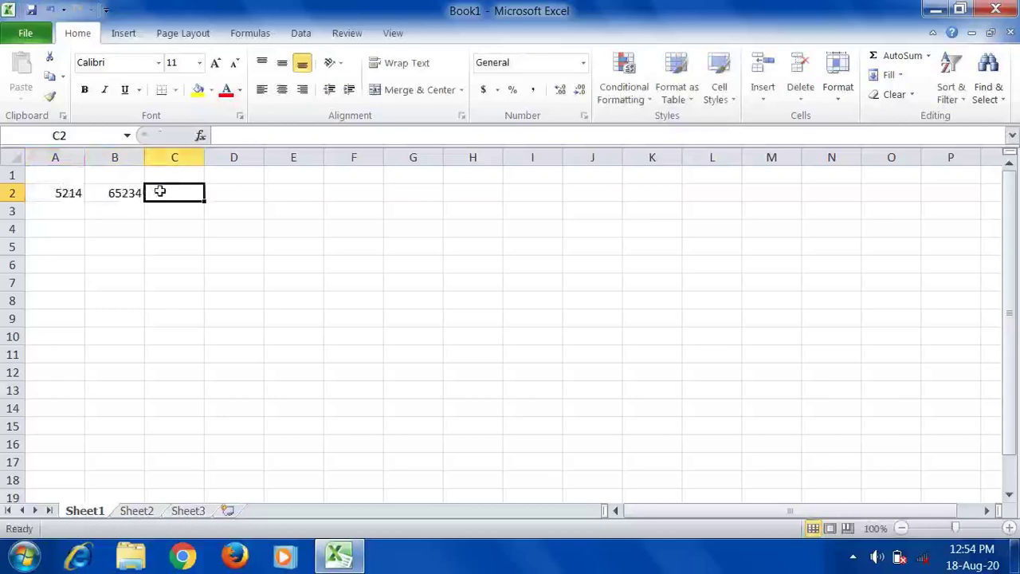
left_click(885, 57)
key("Return")
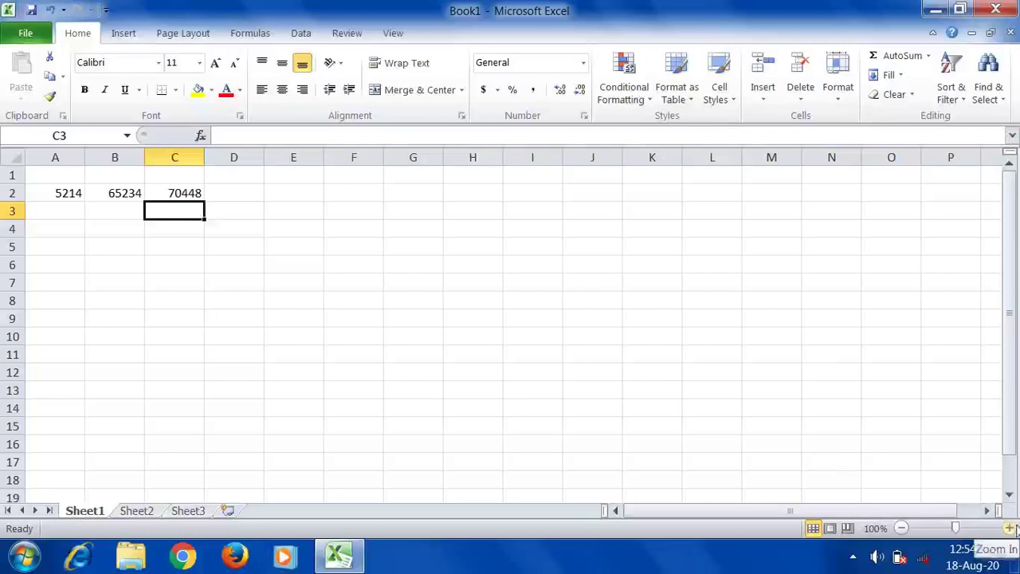
Zoom the sheet to 140% and inspect the sum formula in C2
left_click(1009, 528)
left_click(1009, 528)
left_click(1009, 528)
left_click(1009, 529)
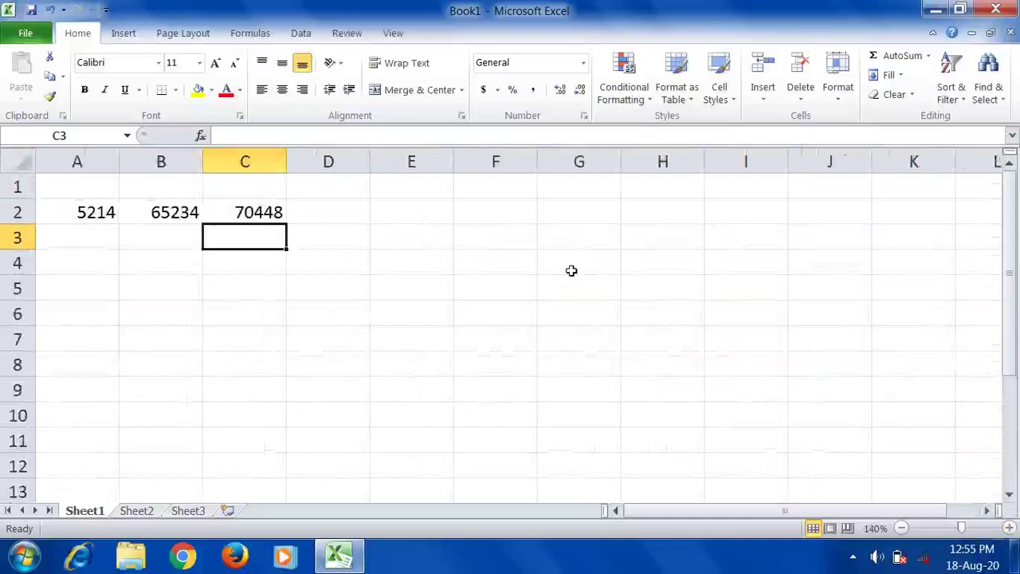
left_click(274, 211)
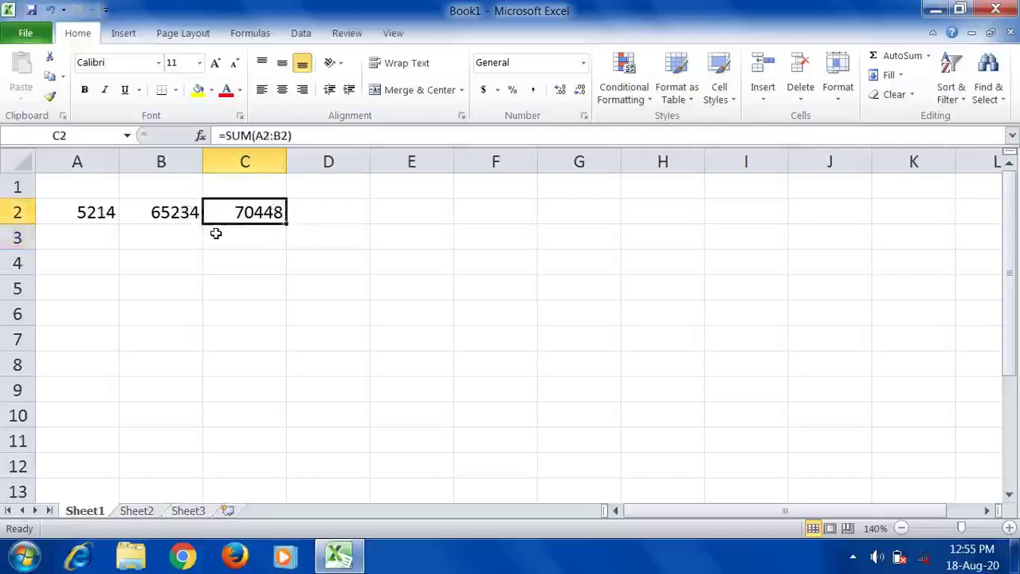
left_click(252, 244)
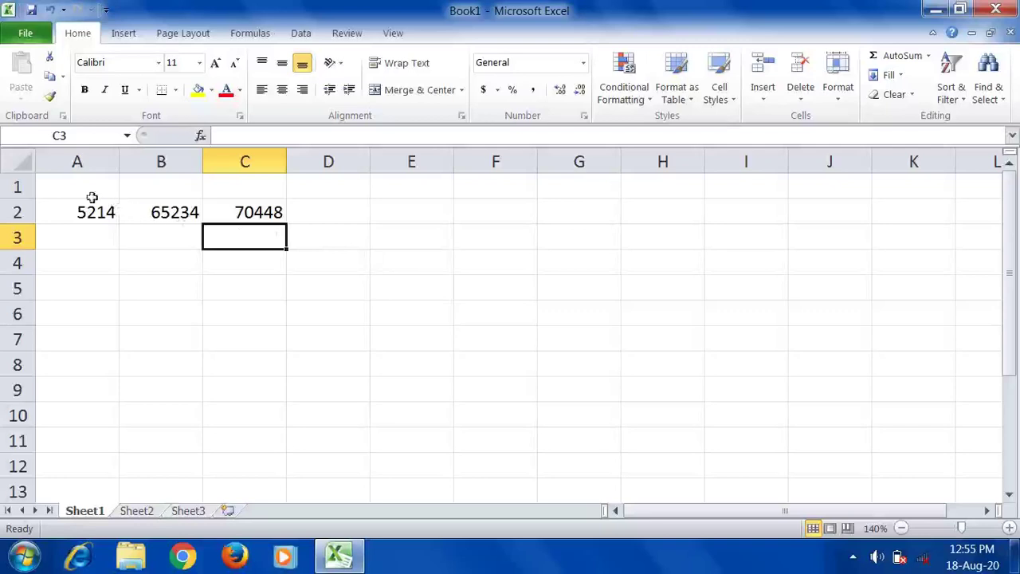
Clear the contents of cells A1:D6
left_click_drag(86, 193, 329, 280)
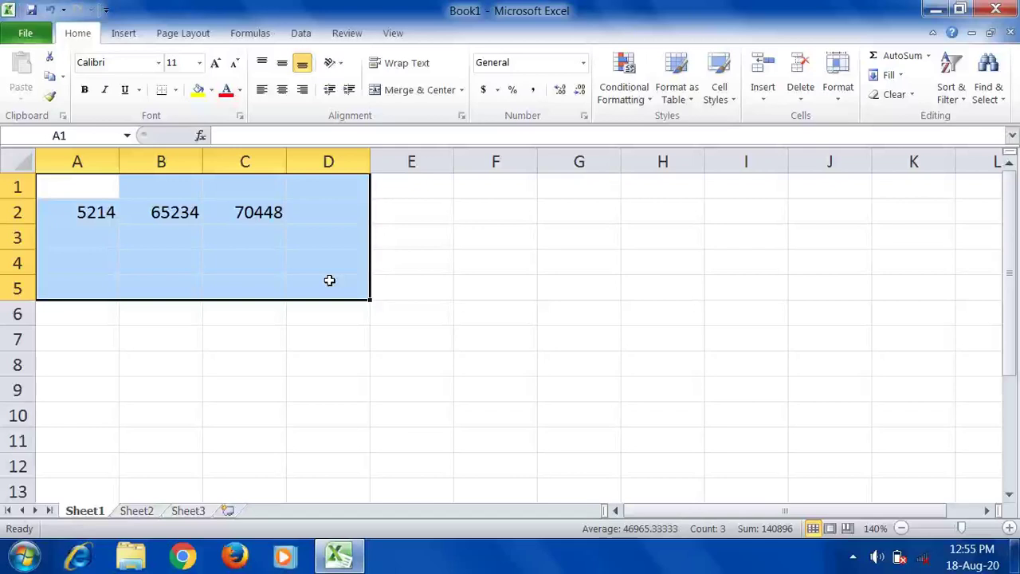
left_click(329, 280)
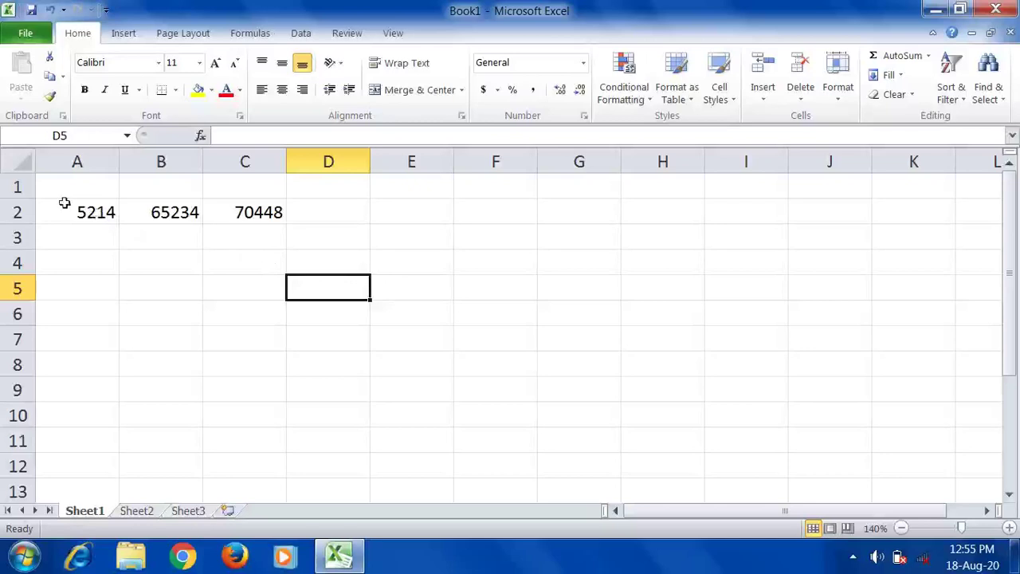
left_click_drag(62, 197, 325, 304)
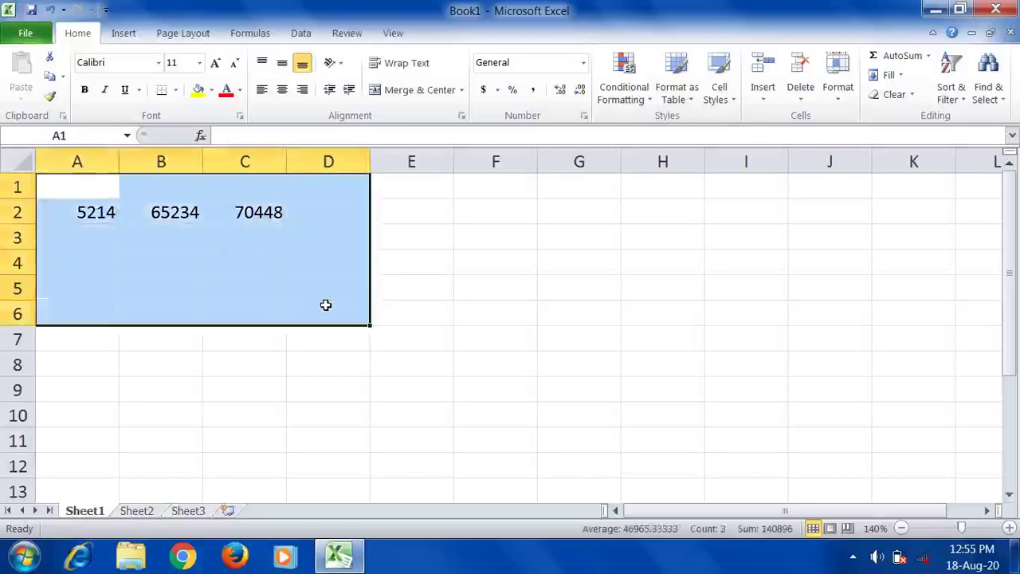
key("Delete")
left_click(326, 305)
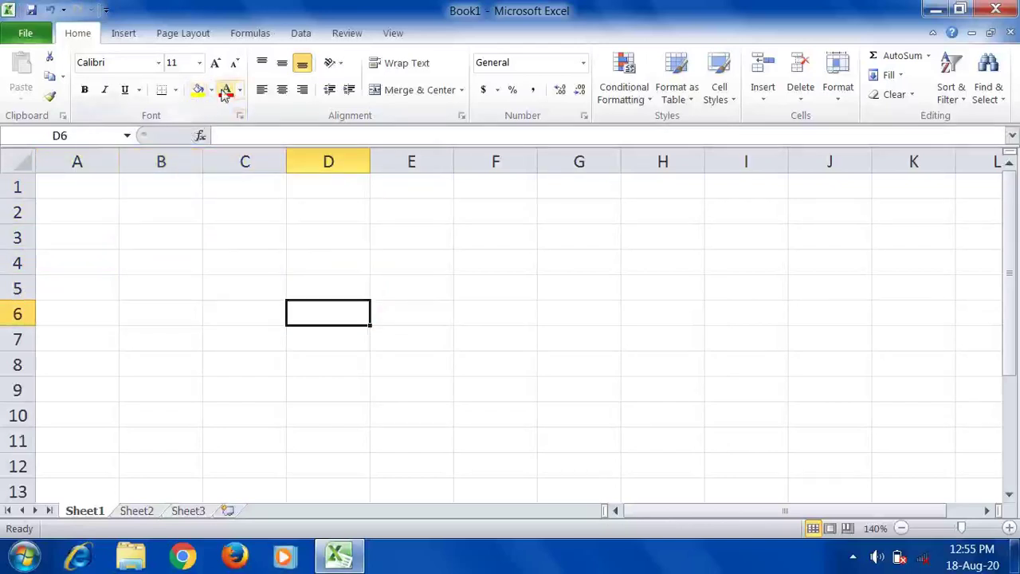
View the lists of available fonts and font sizes and close them without choosing any
left_click(159, 63)
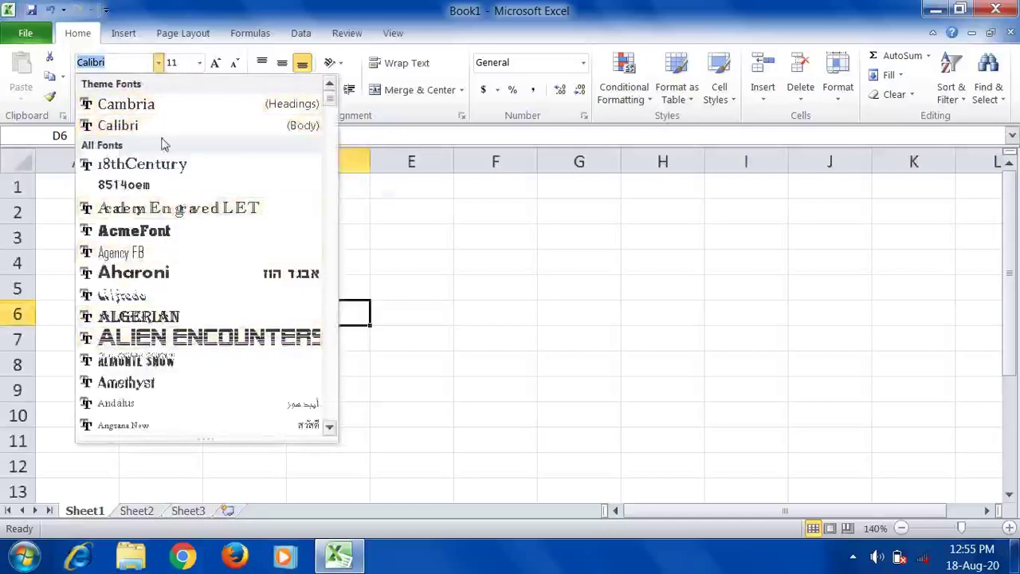
left_click(201, 63)
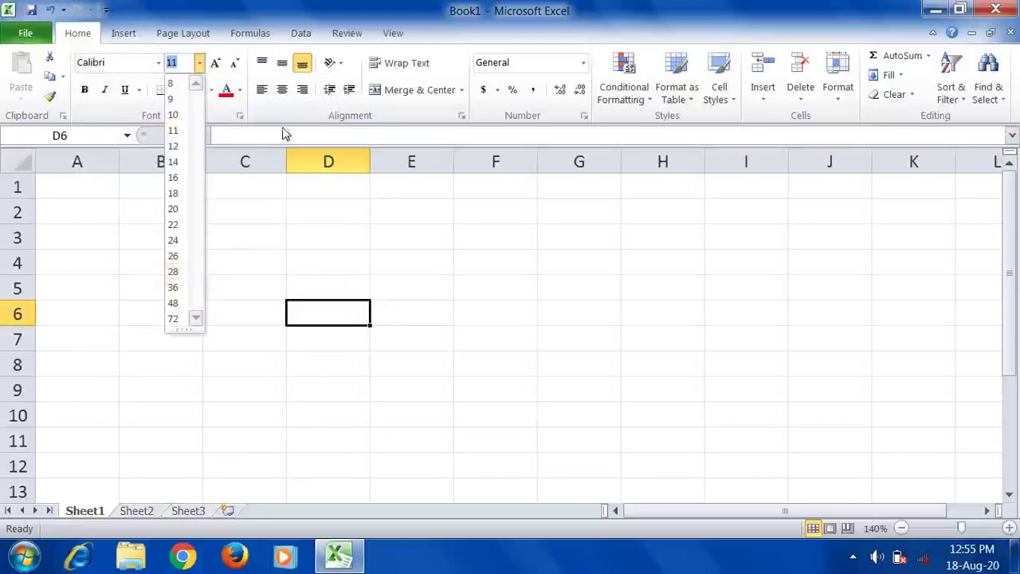
key("Escape")
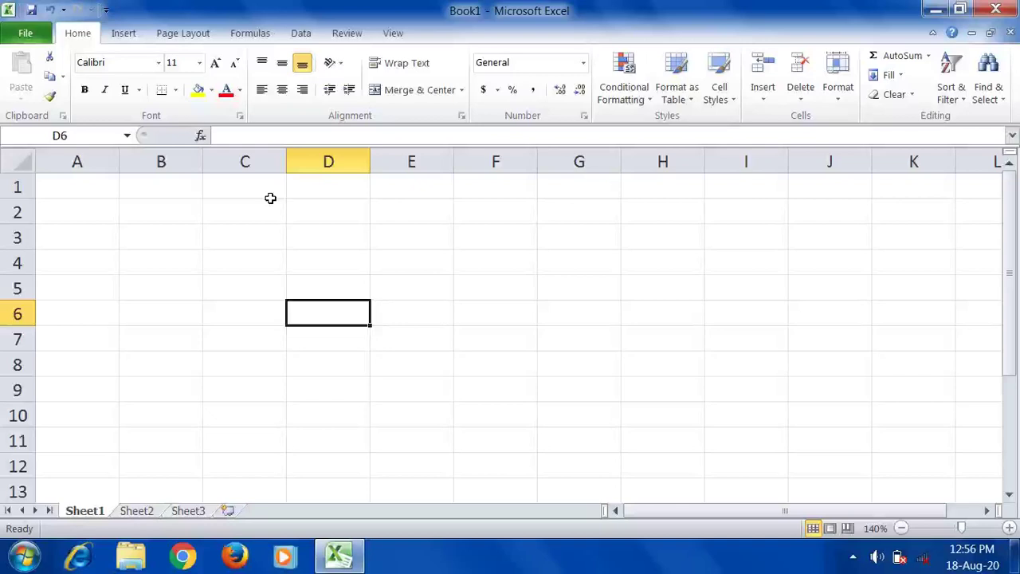
left_click(97, 284)
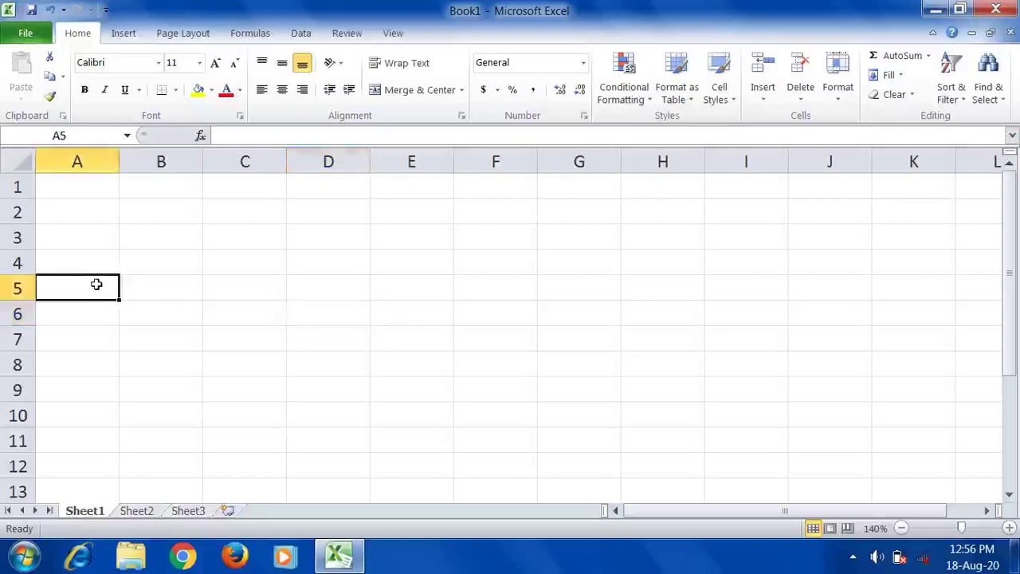
type("12")
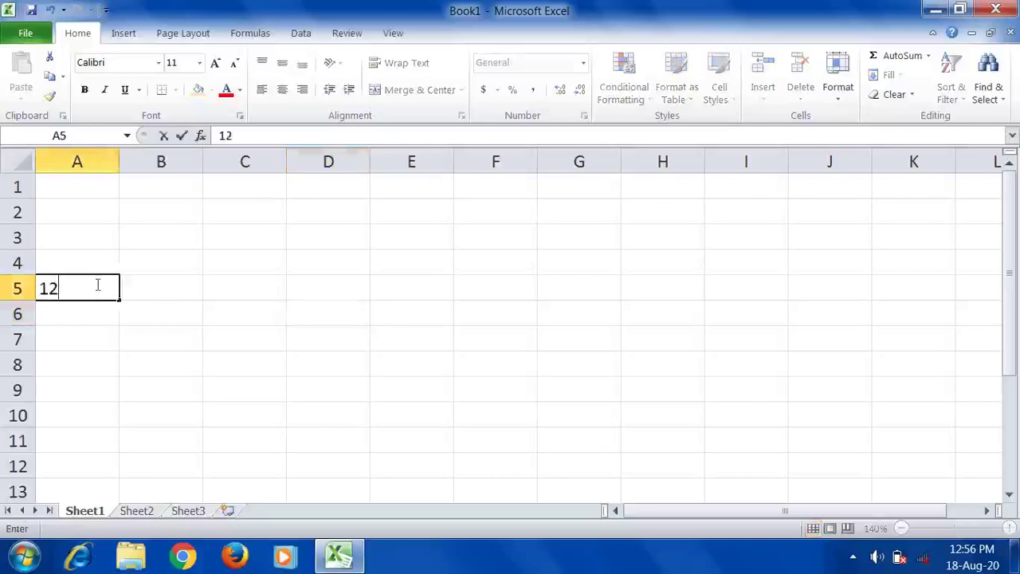
key("Escape")
Enter 52 in cell D5, 32 in A6 and 41 in A7
key("Right")
key("Right")
key("Right")
type("52")
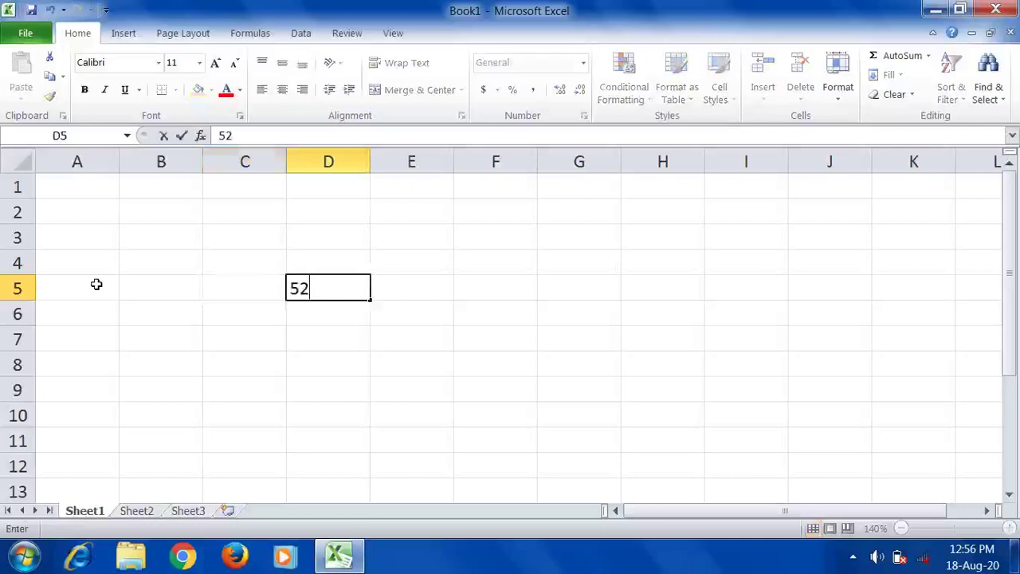
key("Return")
type("32")
key("Return")
type("41")
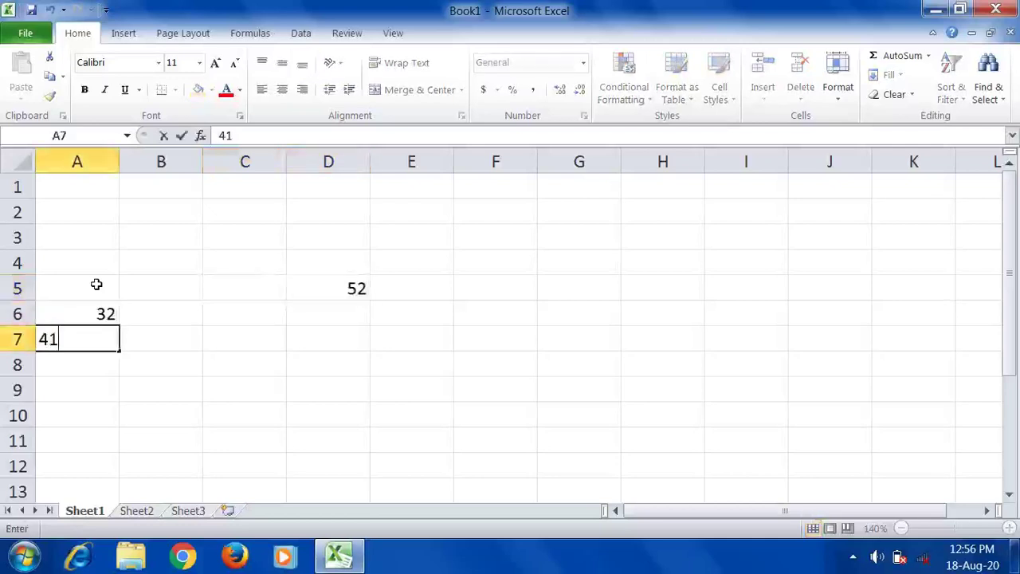
key("Return")
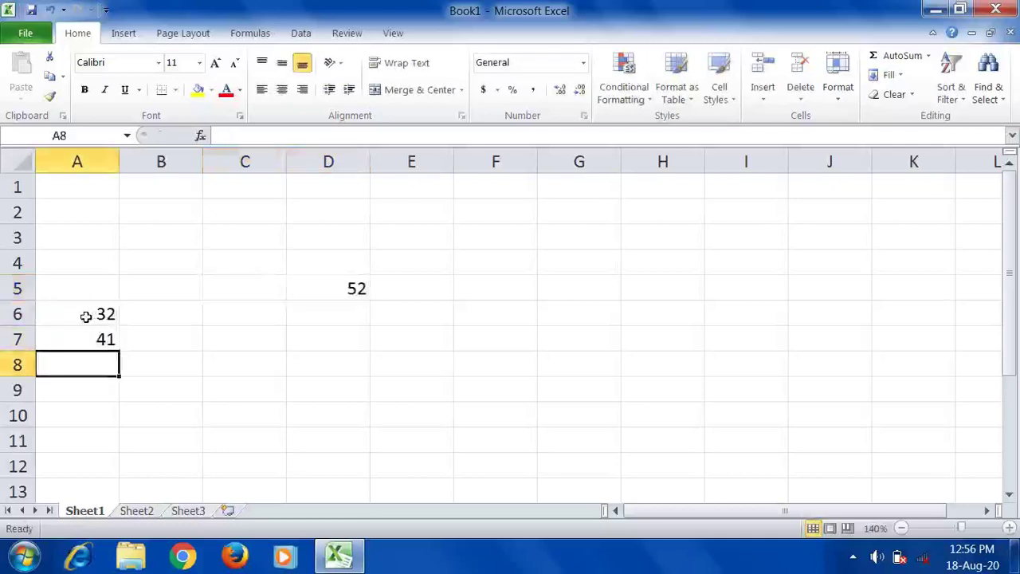
Move the values in A6:A7 to D6:D7, directly below the 52 in column D
left_click(82, 319)
left_click_drag(82, 326, 79, 328)
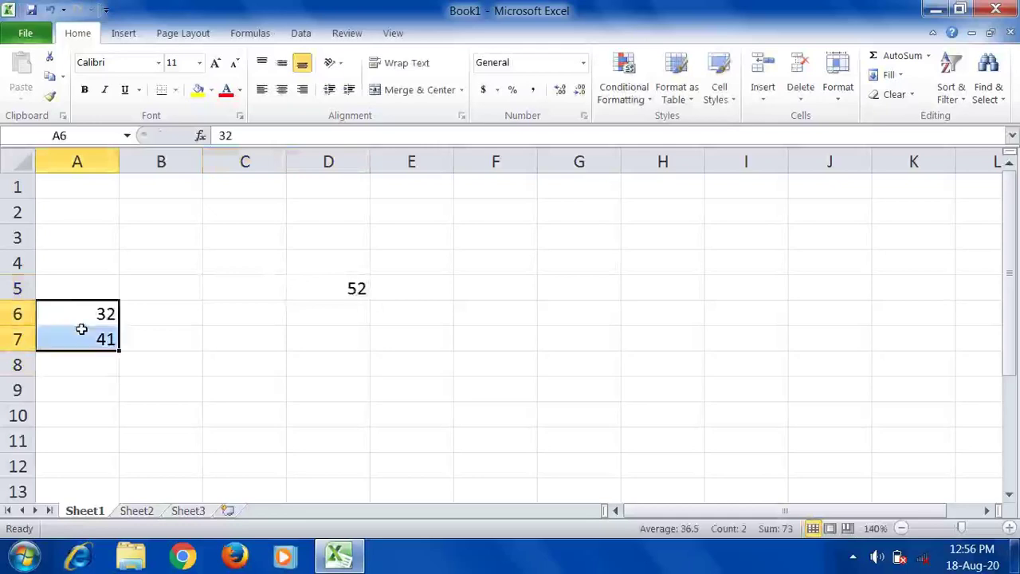
key("ctrl+c")
left_click_drag(328, 322, 330, 335)
key("Return")
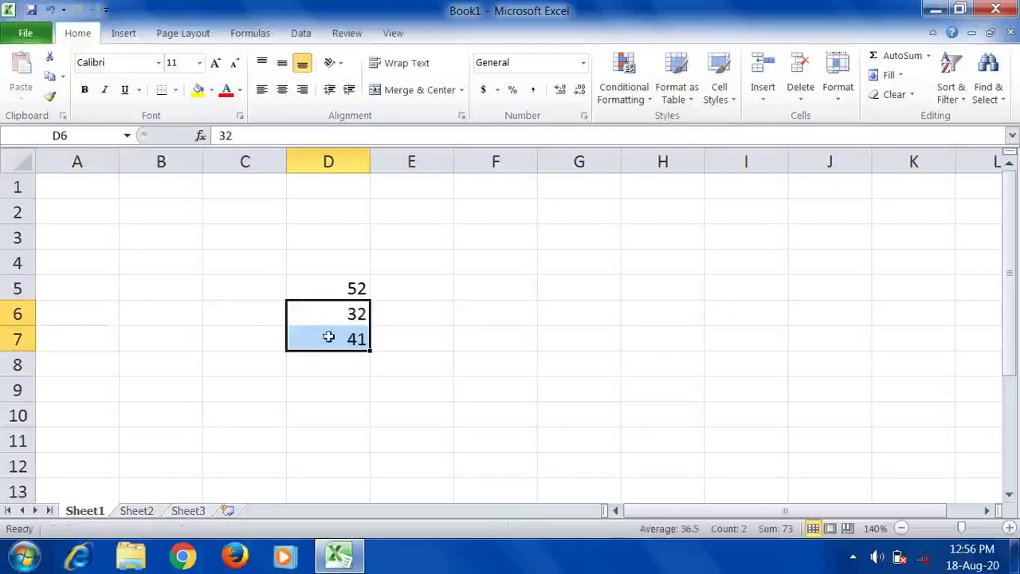
Total D5:D8 in cell D9 with AutoSum and inspect its formula
left_click(328, 388)
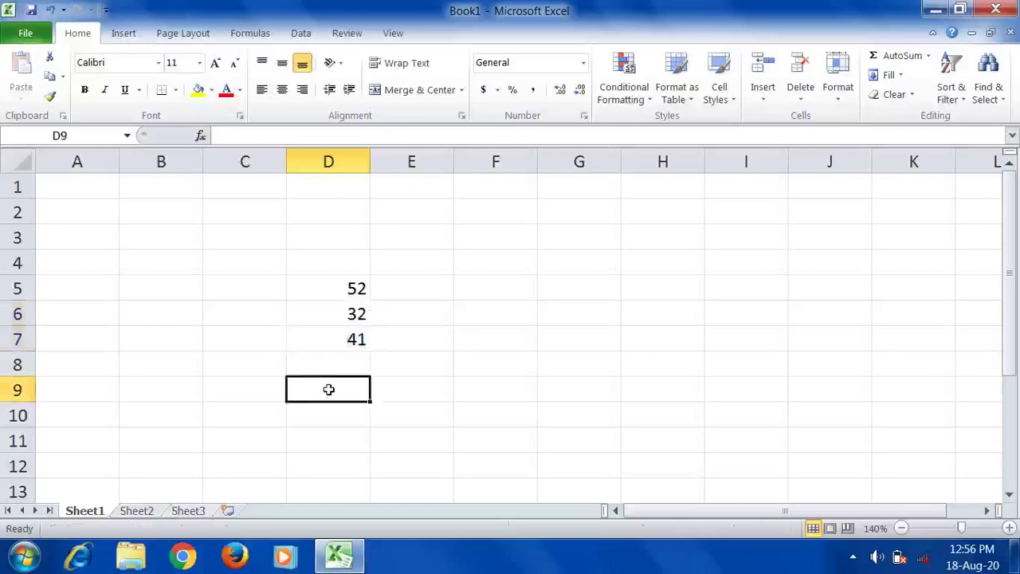
left_click(903, 58)
key("Return")
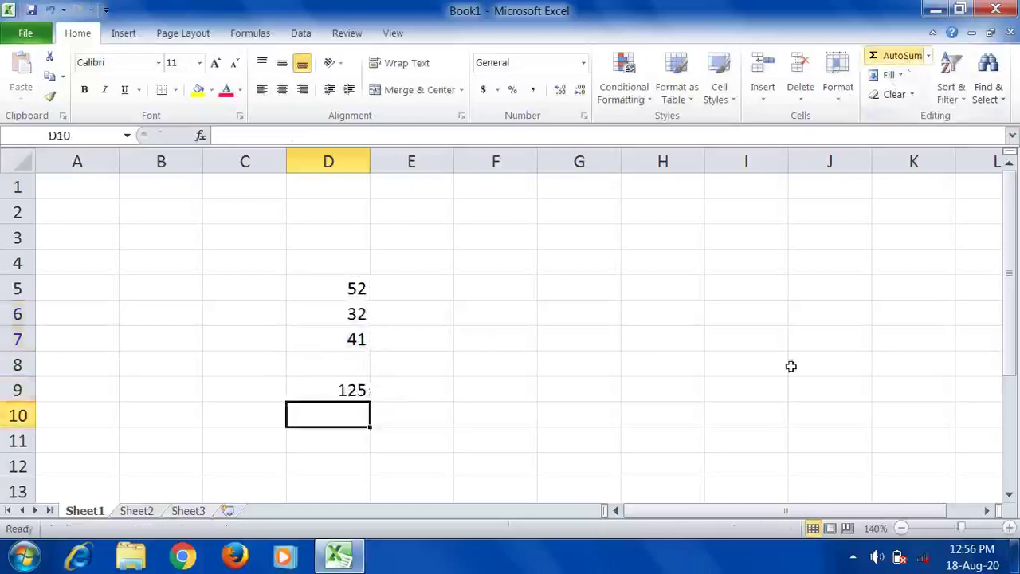
left_click(337, 389)
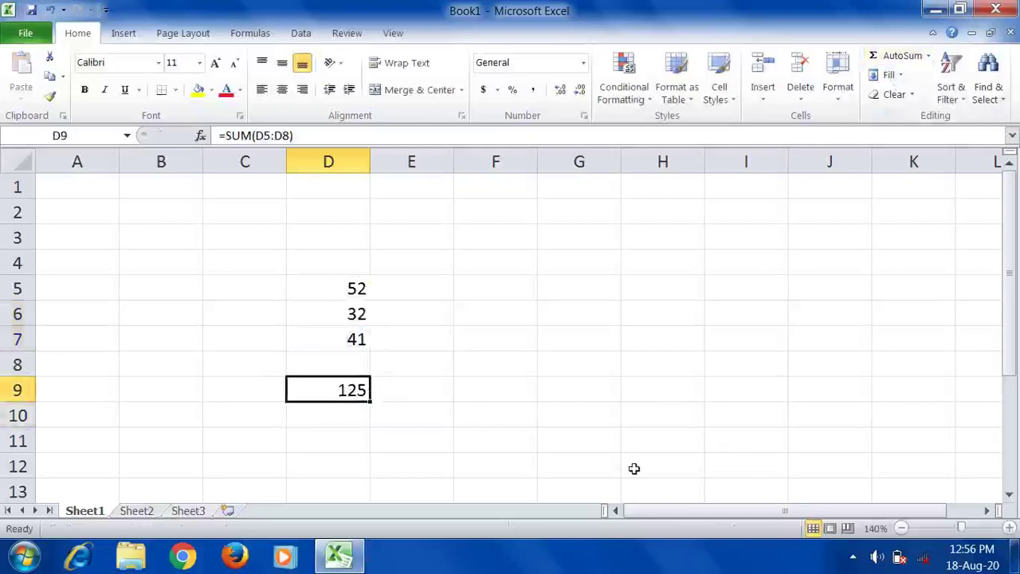
Change the value in D6 to 10 and the value in D7 to 100
left_click(327, 317)
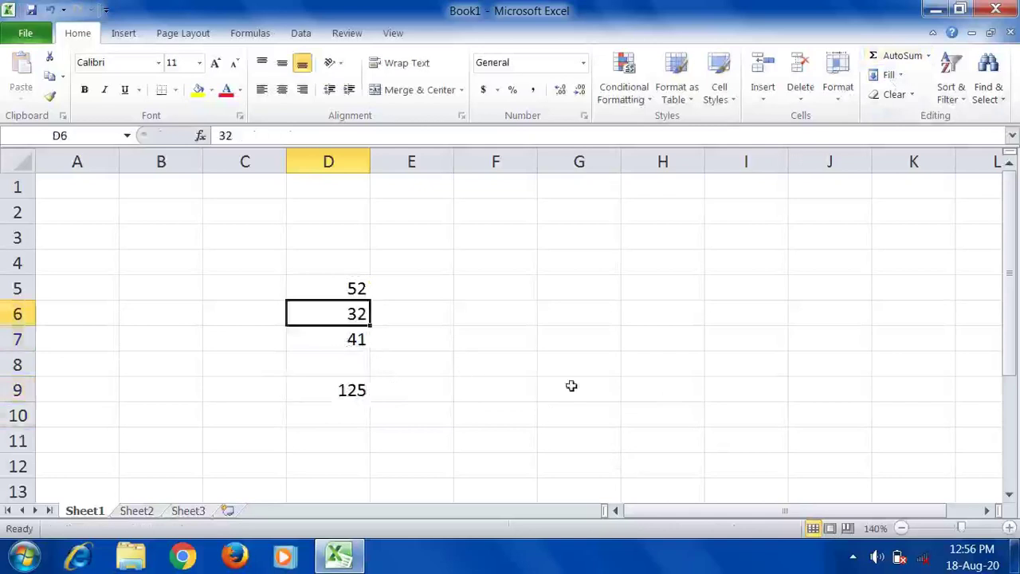
type("10")
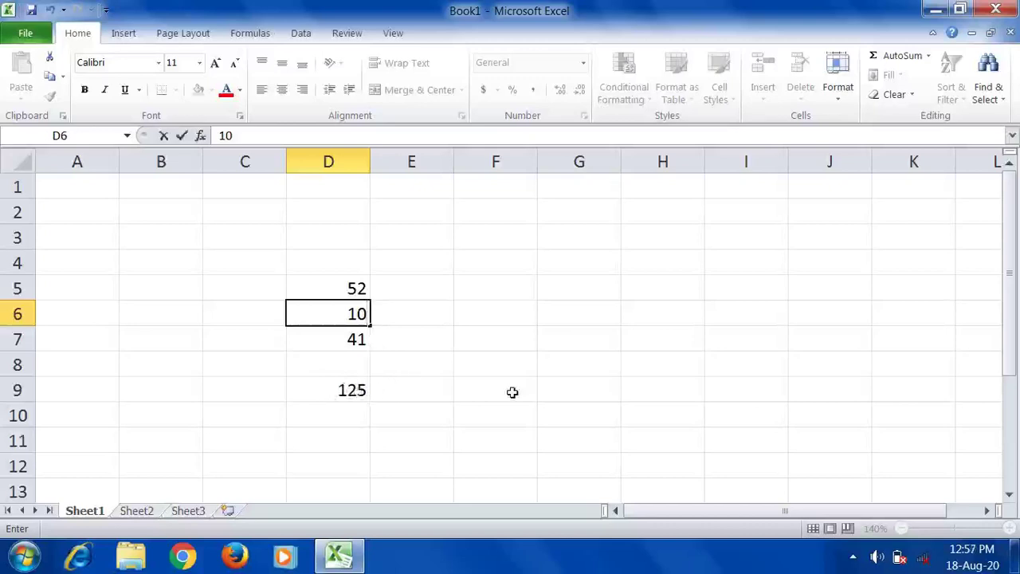
key("Return")
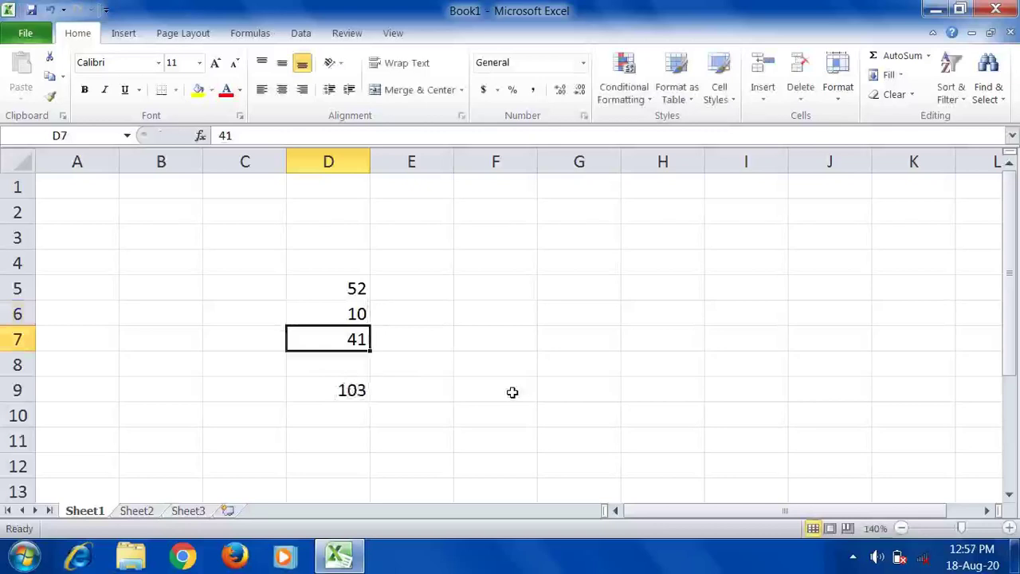
type("100")
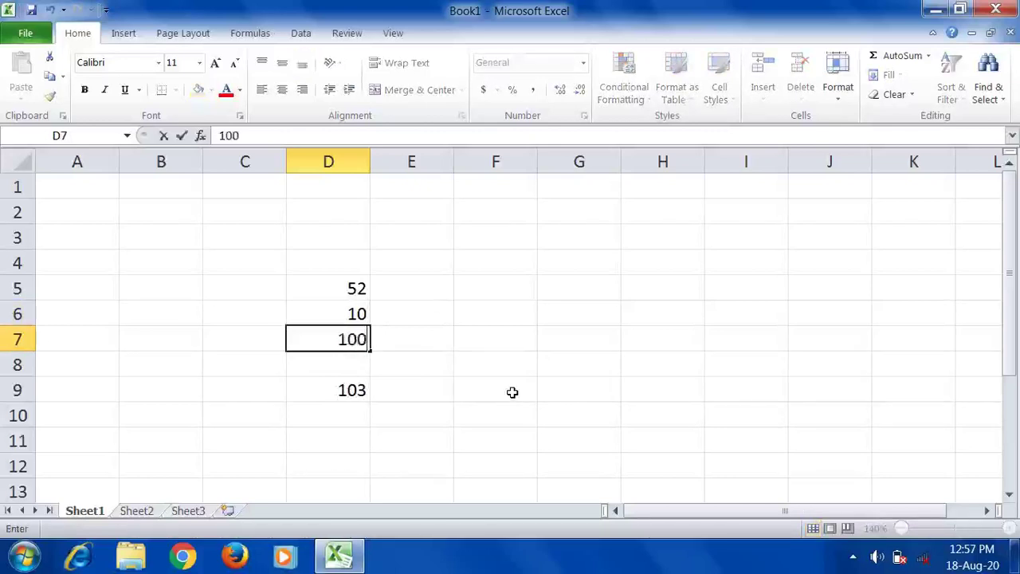
key("Tab")
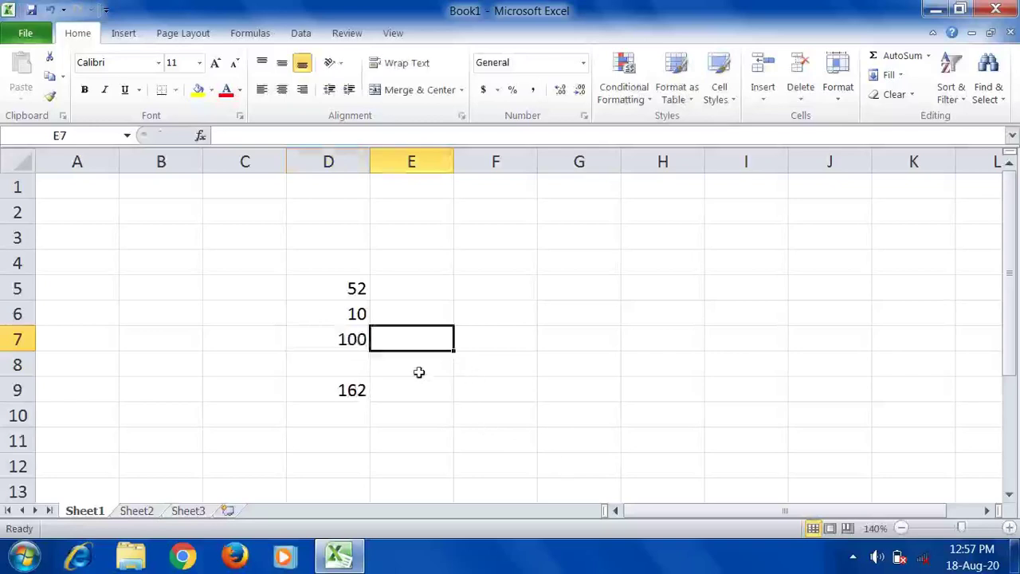
Replace the value in D5 with 100 and leave the column of numbers
left_click_drag(353, 287, 351, 339)
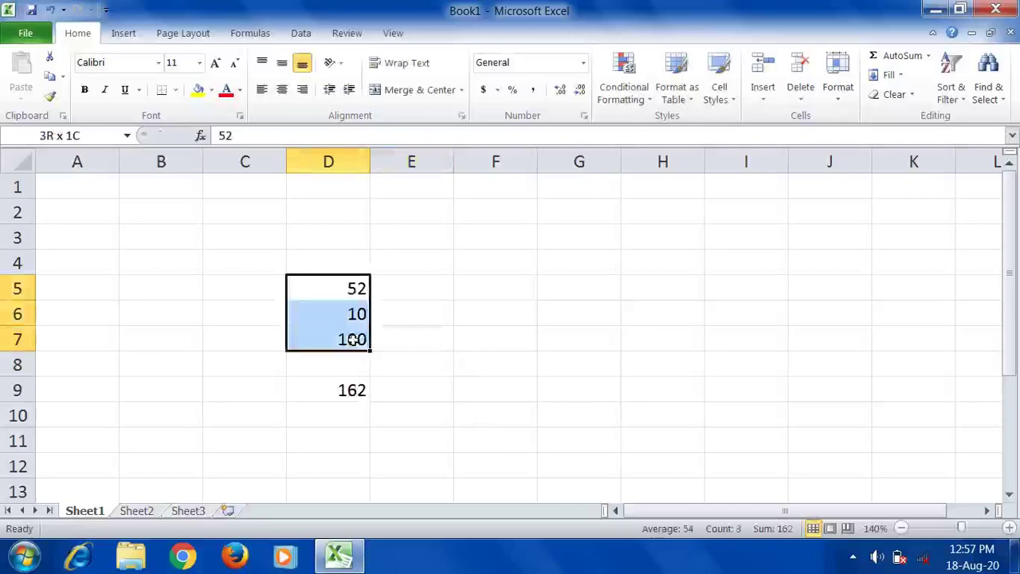
left_click(339, 289)
type("100")
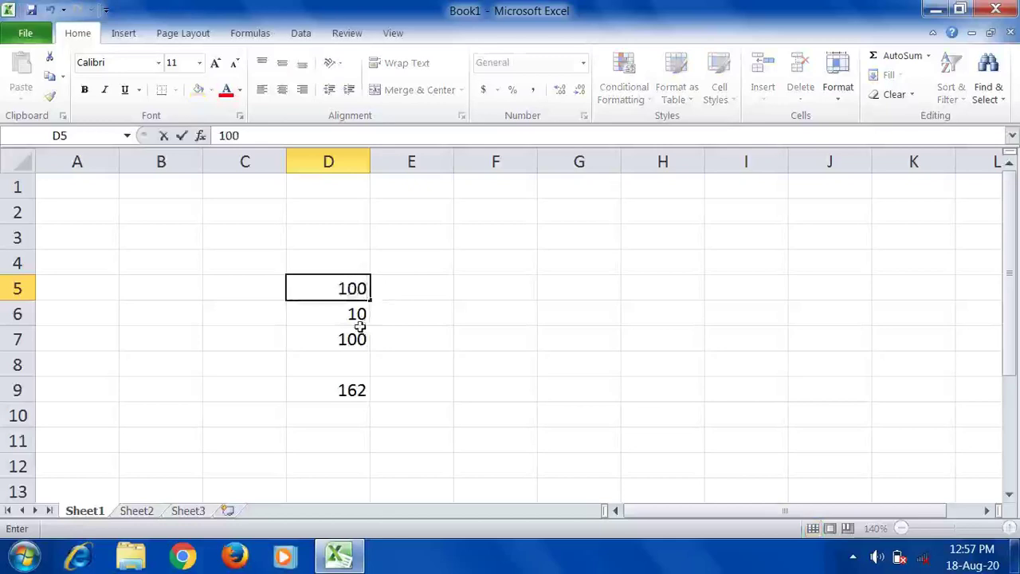
left_click(340, 317)
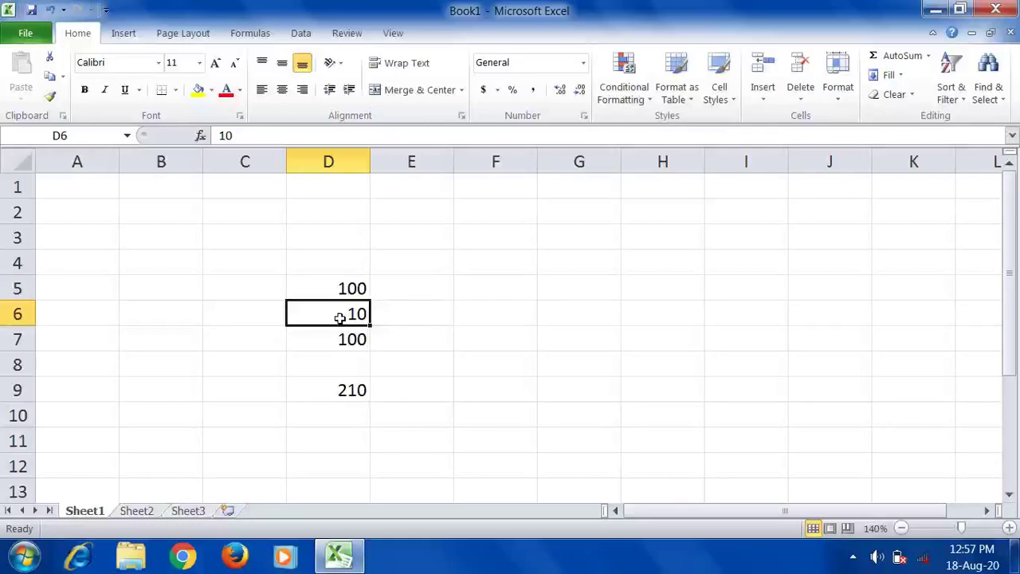
left_click(437, 340)
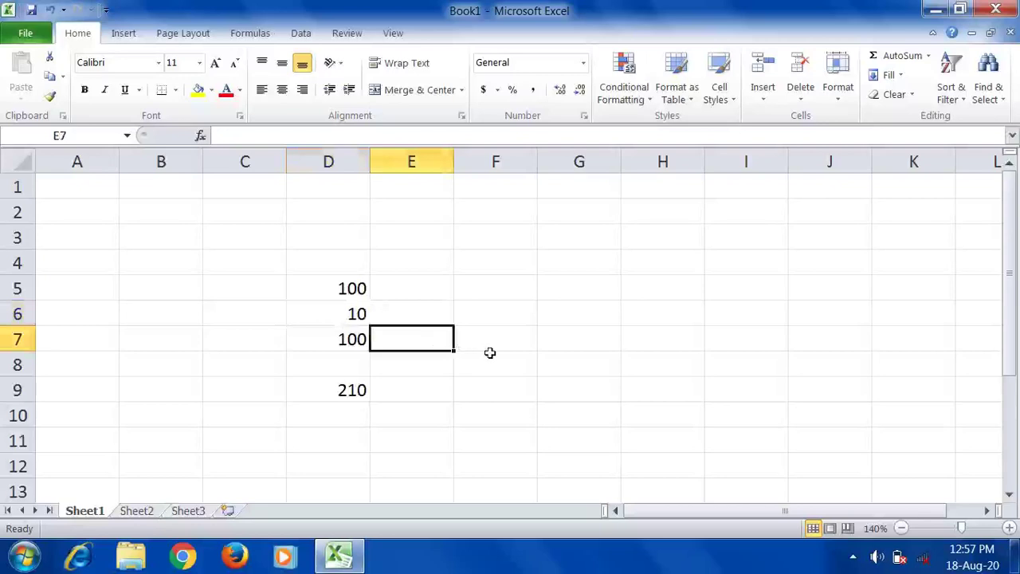
Search the sheet for 100 and step through the matches in column D, keeping the search dialog clear of the data
key("ctrl+f")
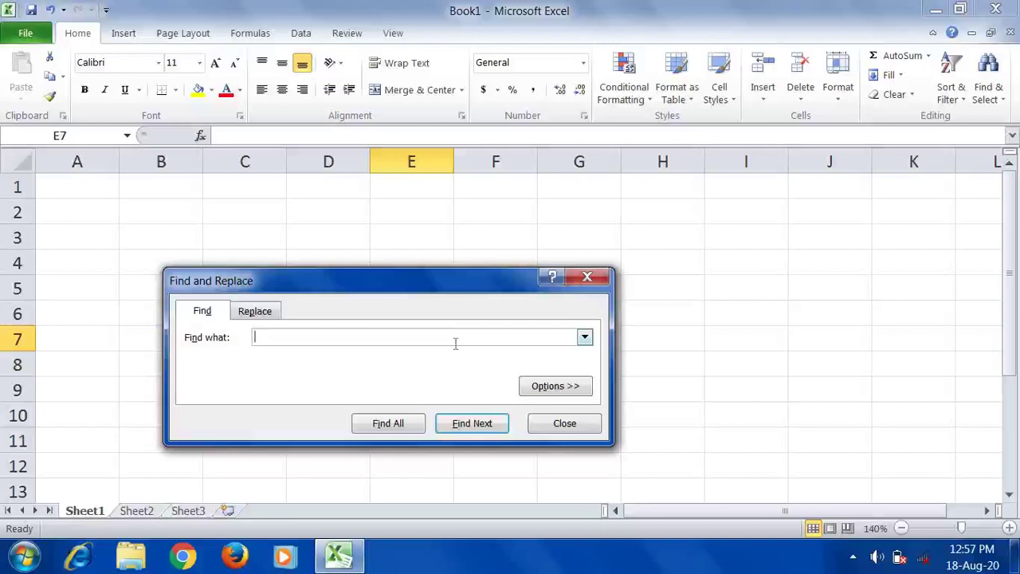
type("100")
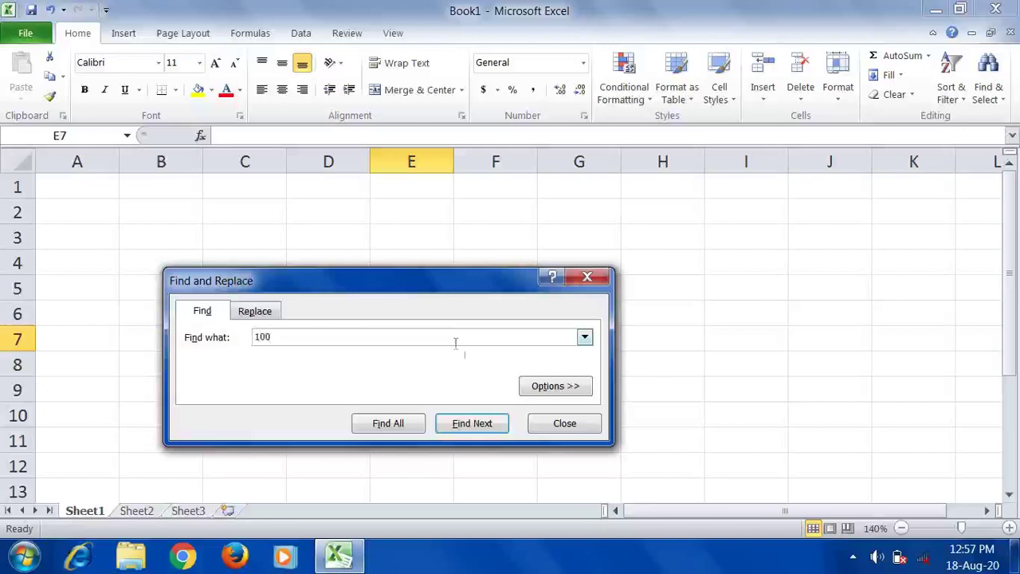
left_click(472, 423)
left_click_drag(362, 307, 677, 303)
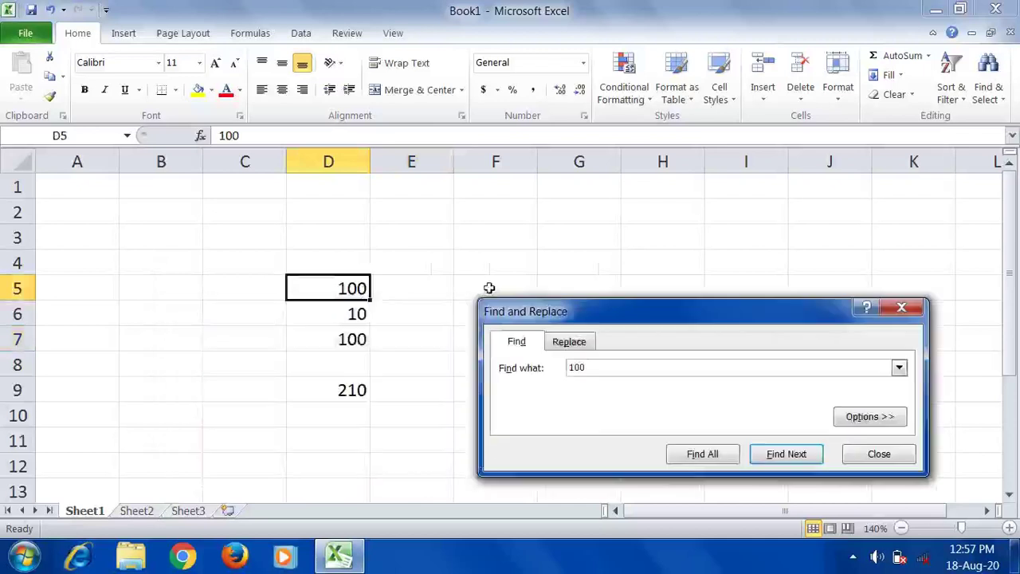
left_click(787, 455)
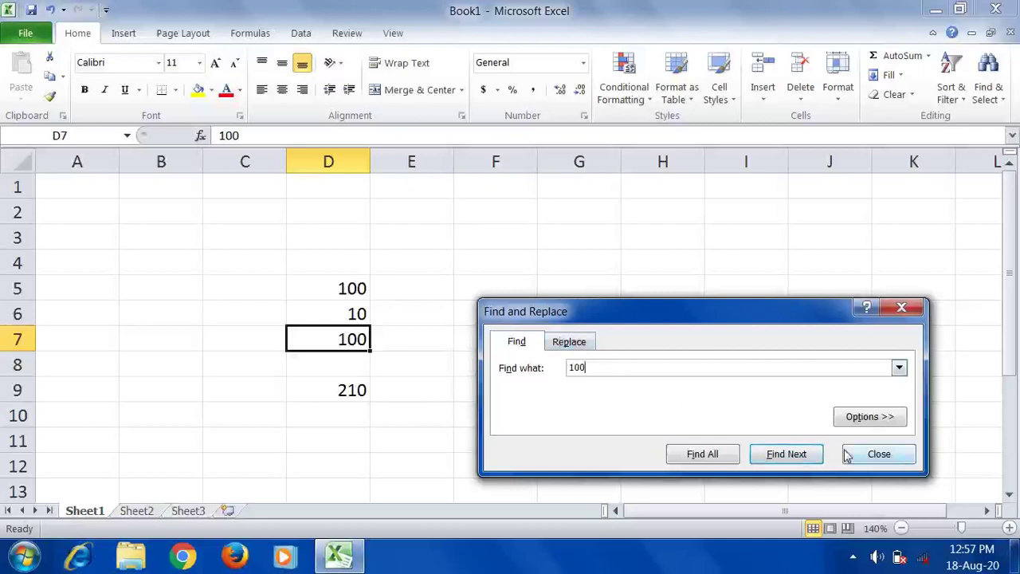
Replace all occurrences of 100 with 200 and close the Find and Replace dialog
left_click(588, 342)
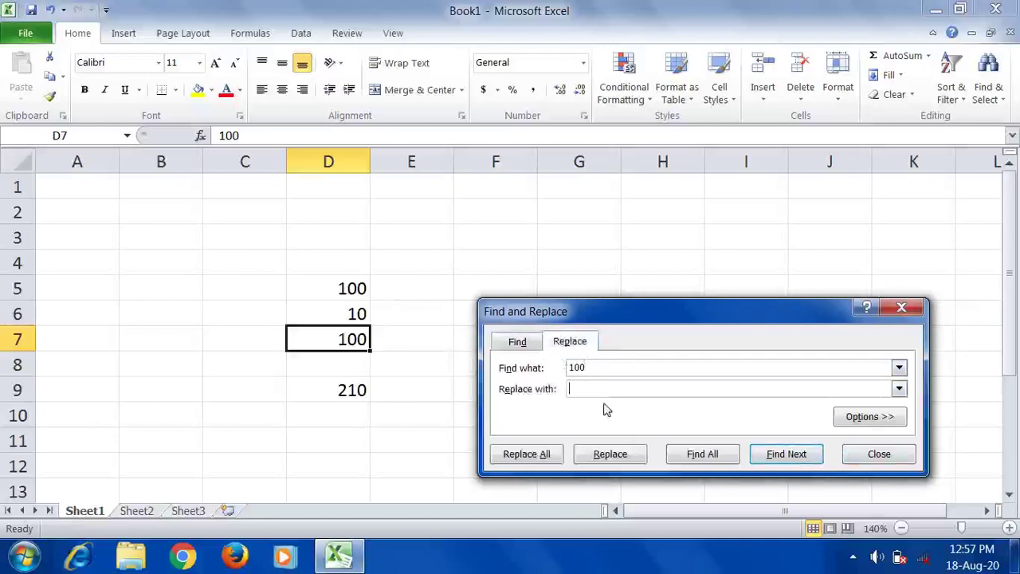
type("200")
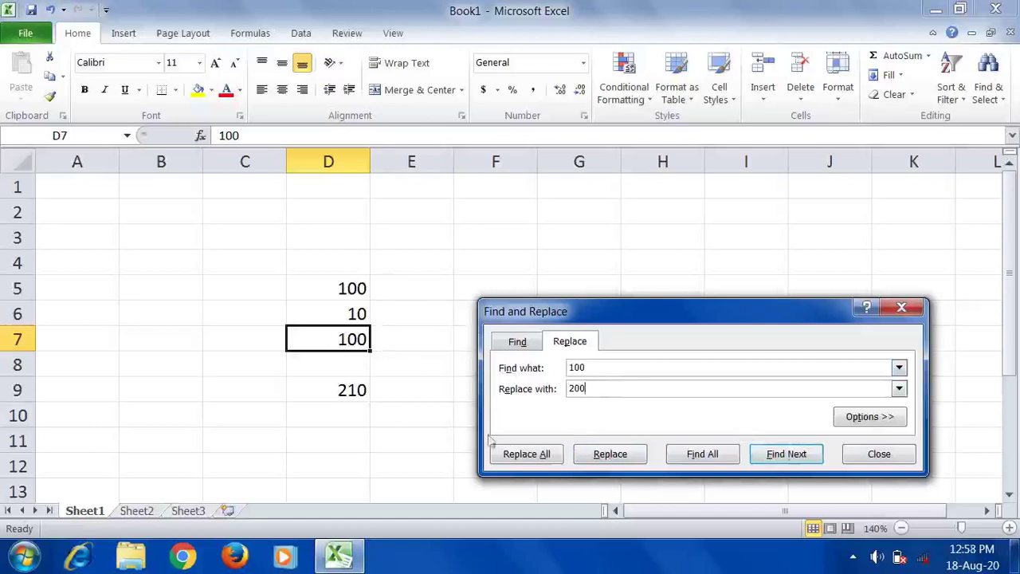
left_click(511, 453)
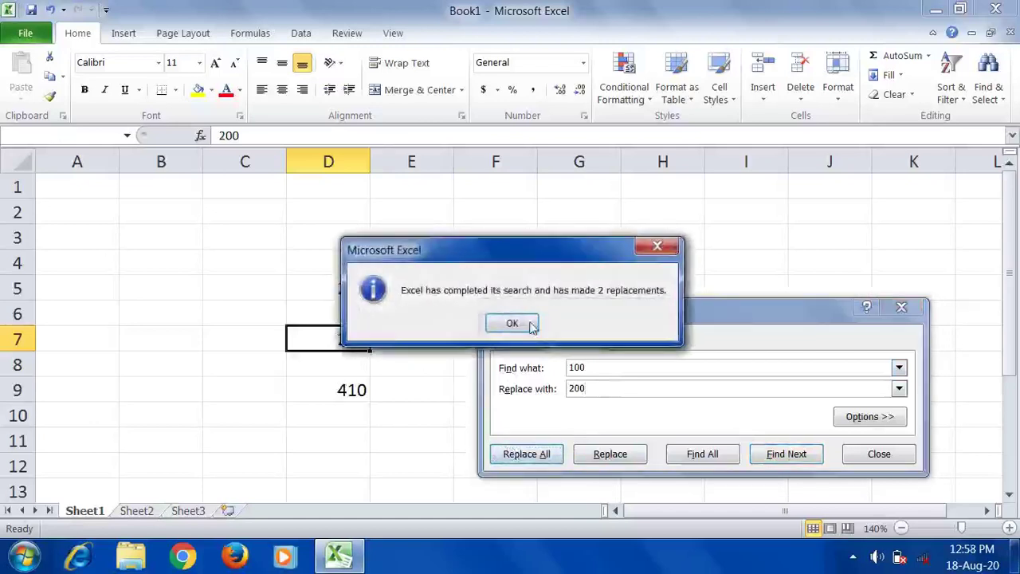
left_click(511, 323)
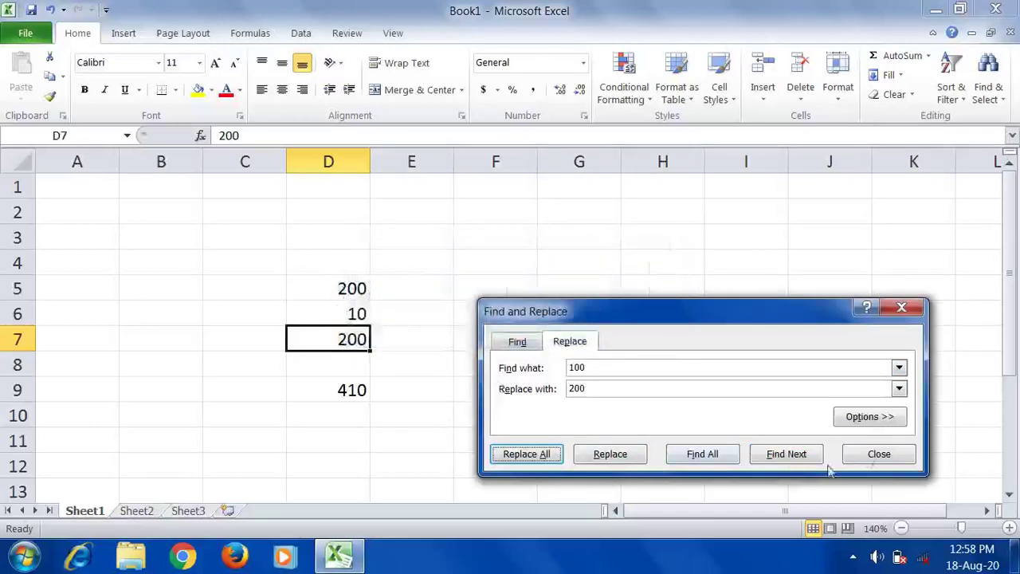
left_click(873, 451)
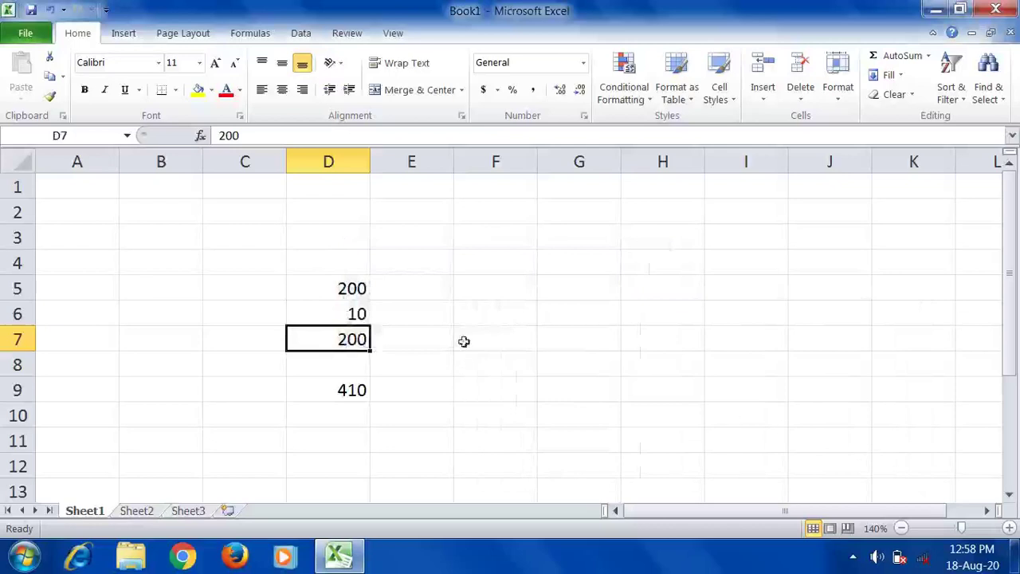
Clear the contents of C4:F12, and enter 15 in D2 and 30 in D3
left_click_drag(285, 270, 466, 470)
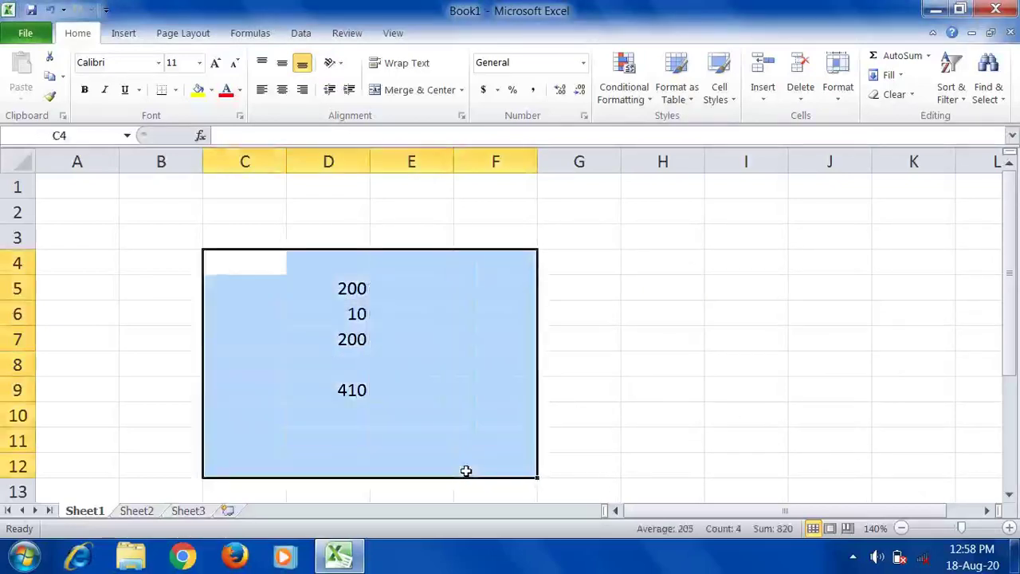
key("Delete")
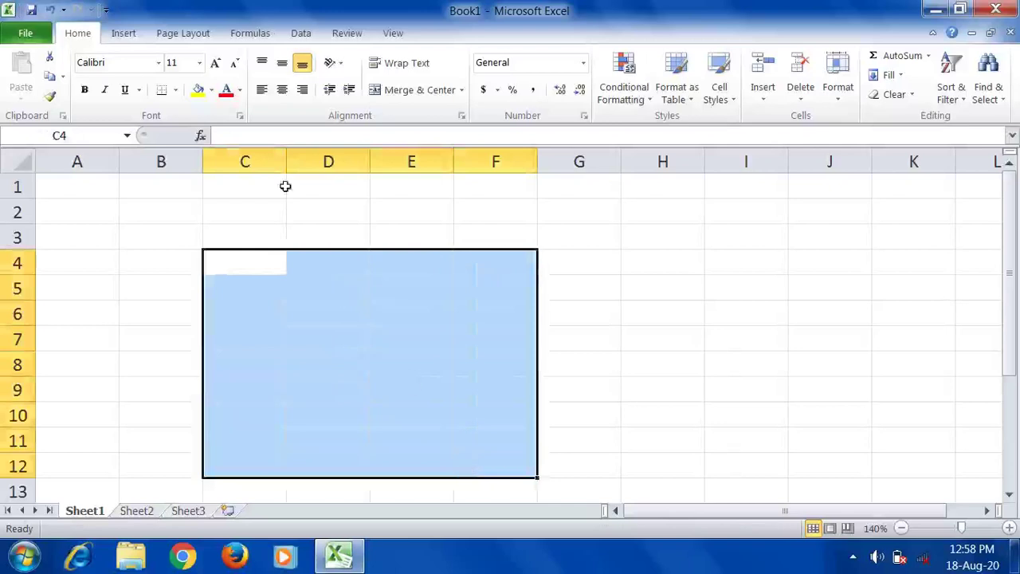
left_click(330, 219)
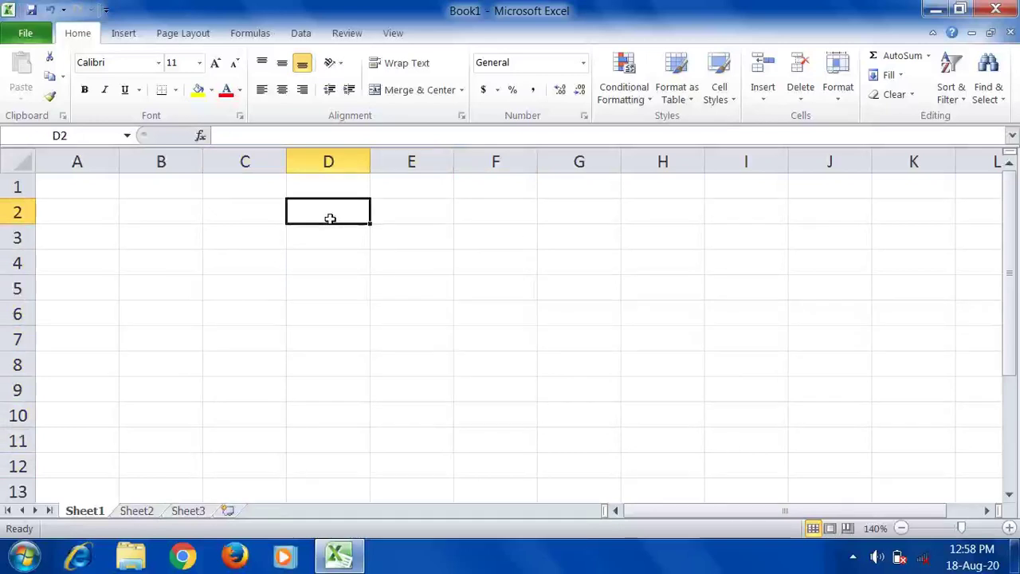
type("15")
key("Return")
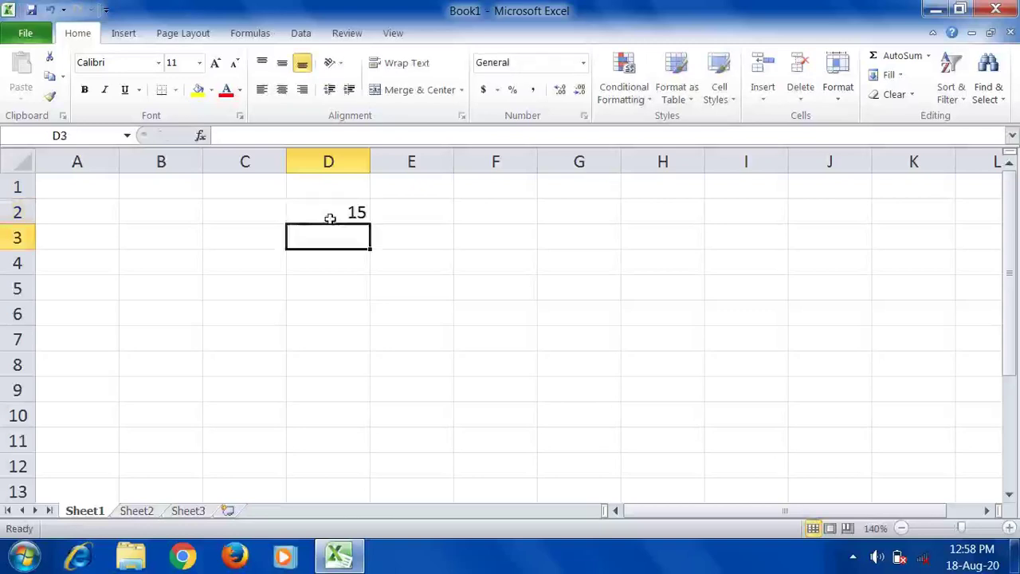
type("30")
key("Return")
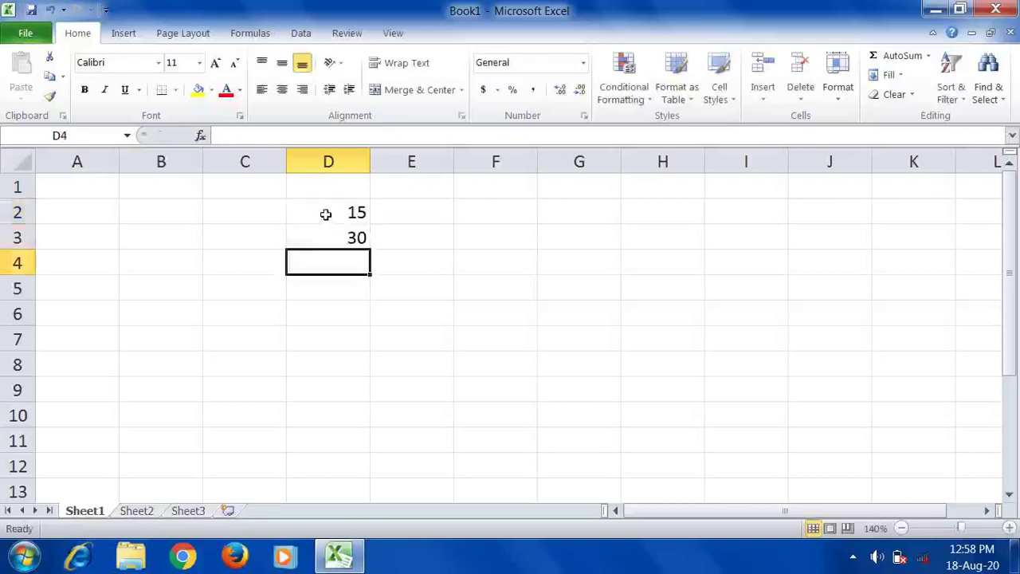
Extend the series from D2:D3 down to D11 with AutoFill and center the numbers in D2:D11
left_click_drag(326, 214, 330, 233)
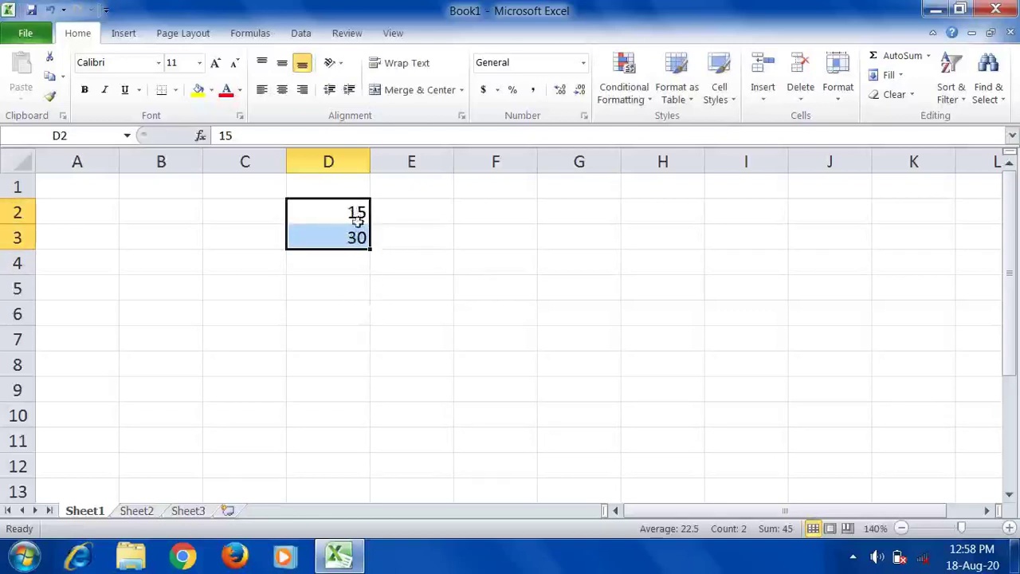
left_click_drag(369, 250, 373, 451)
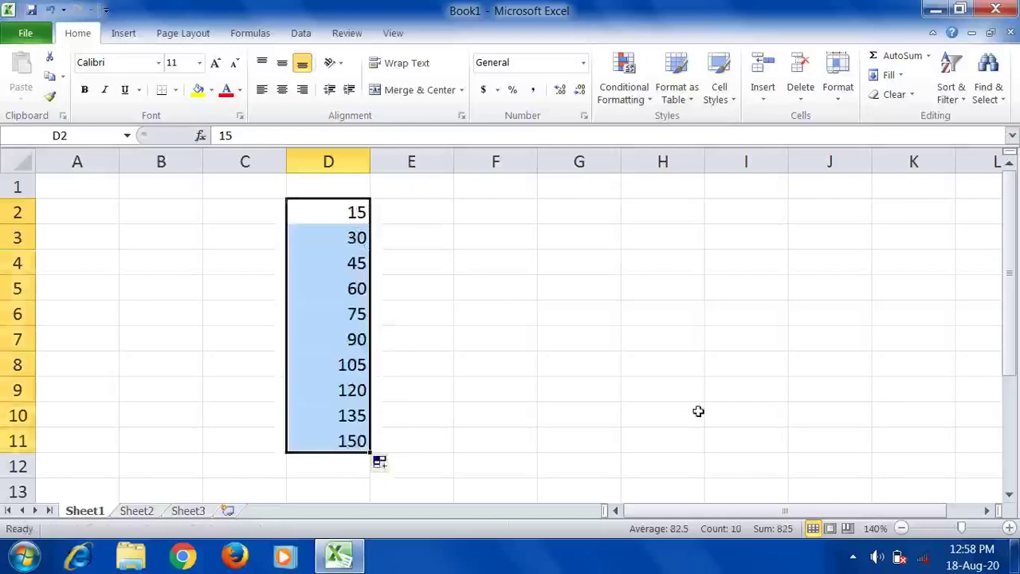
left_click(282, 89)
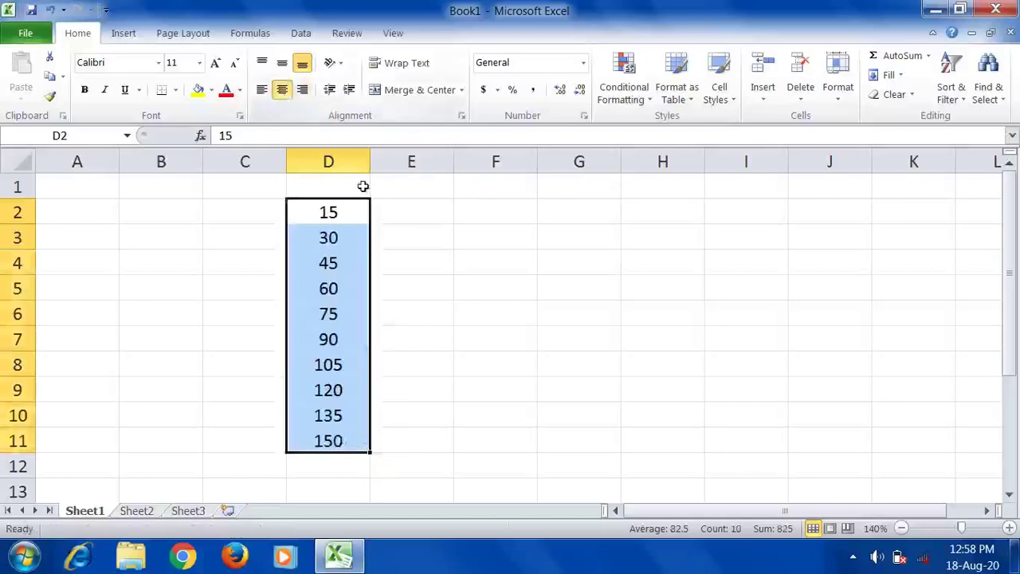
left_click(387, 209)
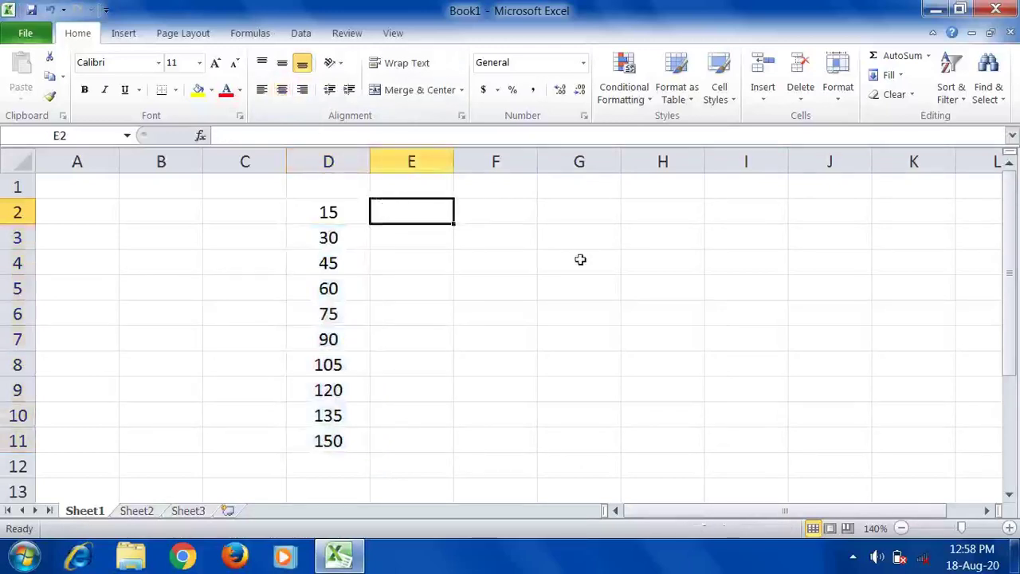
Enter 16 in E2 and 32 in E3, and extend the series down to E11 with AutoFill
type("16")
key("Return")
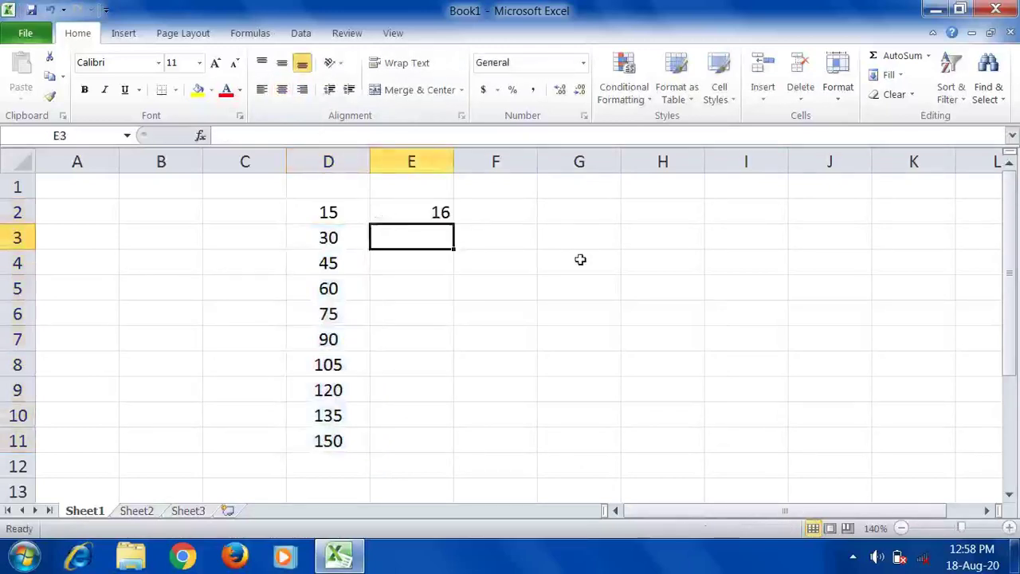
type("32")
left_click(538, 271)
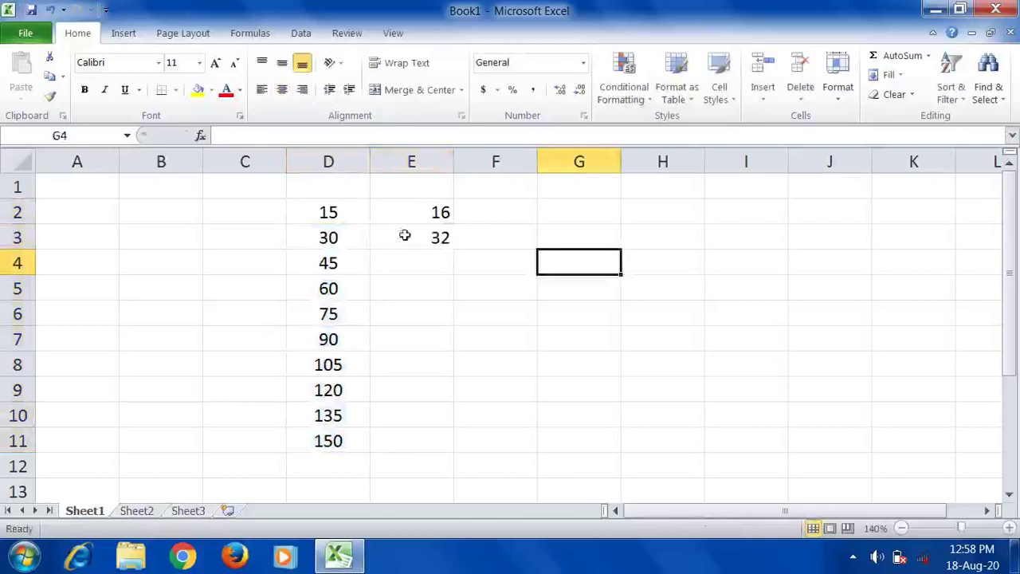
left_click_drag(405, 209, 408, 237)
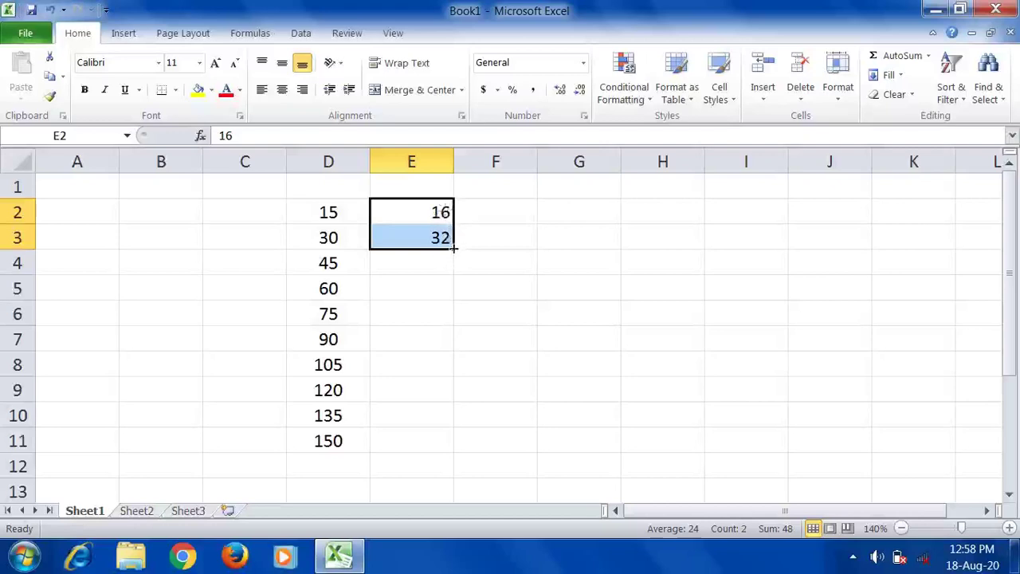
left_click_drag(453, 248, 452, 450)
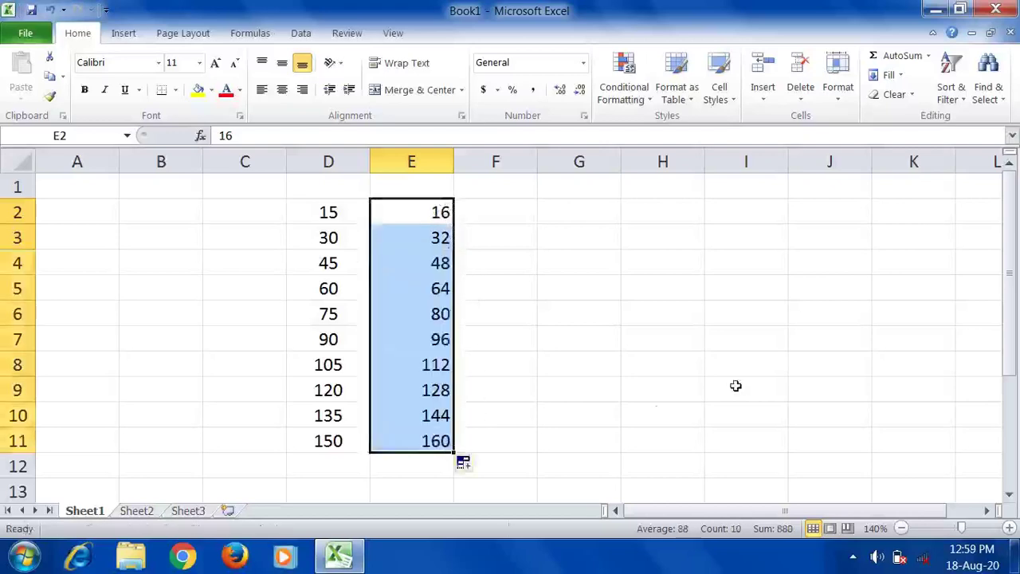
Try left alignment on the numbers in E2:E11 and center them instead
left_click(261, 89)
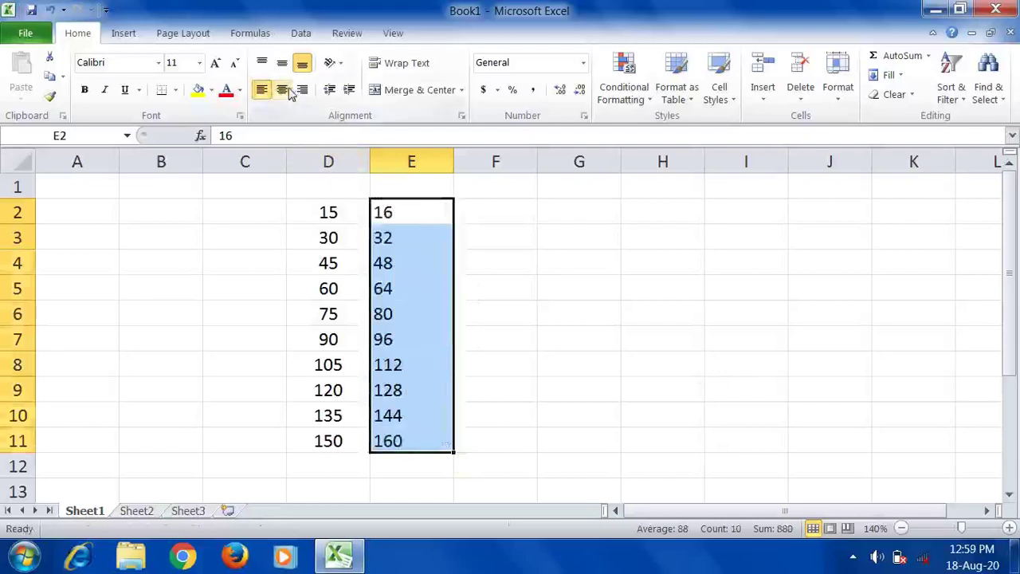
left_click(282, 89)
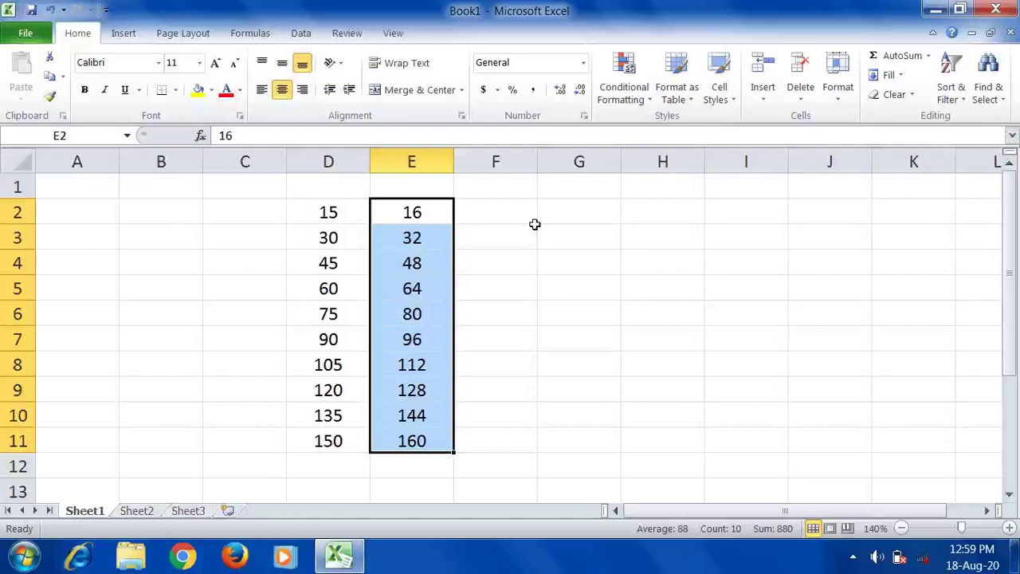
left_click(530, 273)
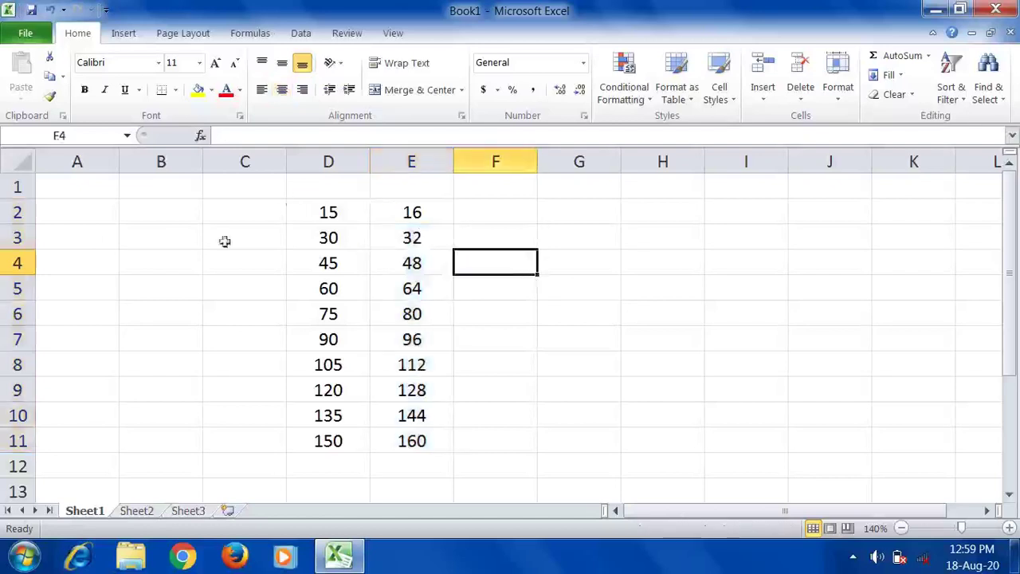
Insert a clustered column chart of the numbers in D2:E11, look it over down to its horizontal axis, and delete the chart
left_click(123, 33)
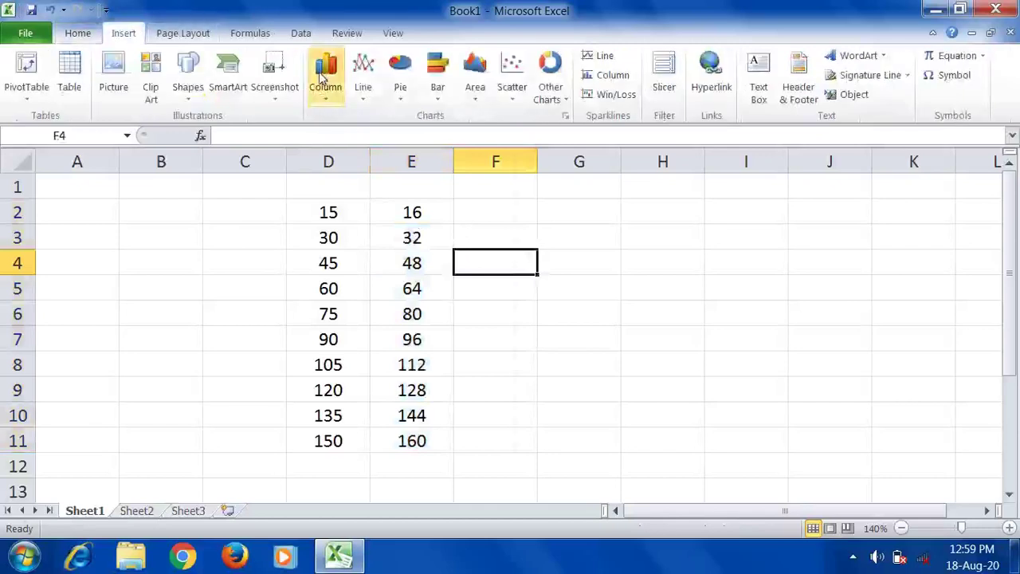
left_click(325, 75)
left_click(333, 148)
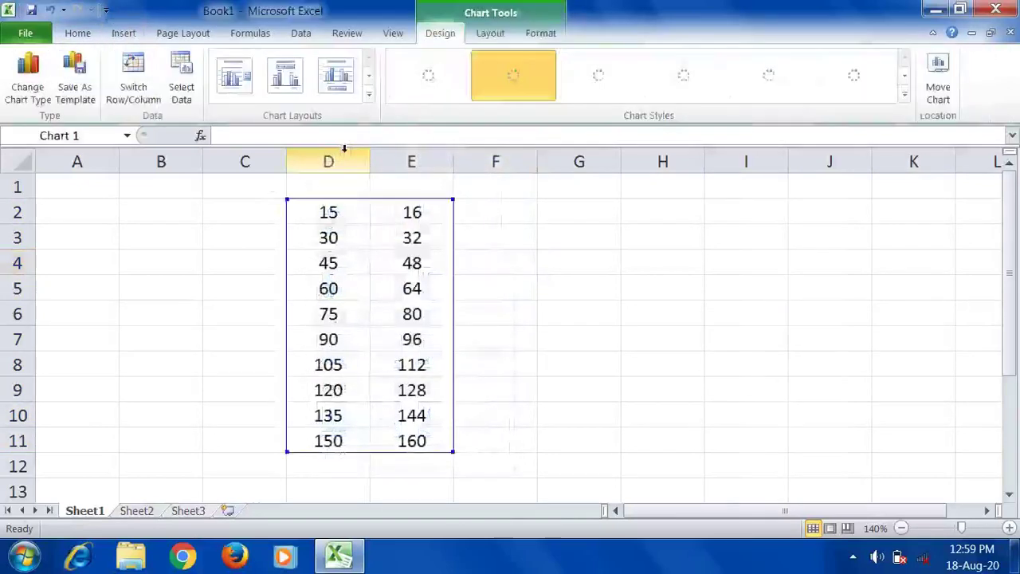
scroll(629, 258, "down", 2)
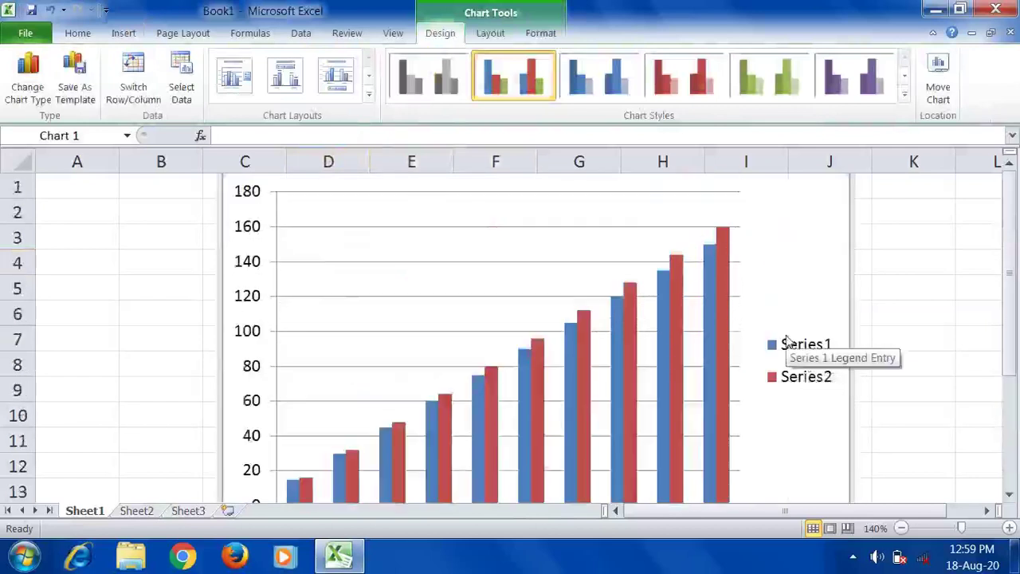
scroll(540, 294, "down", 4)
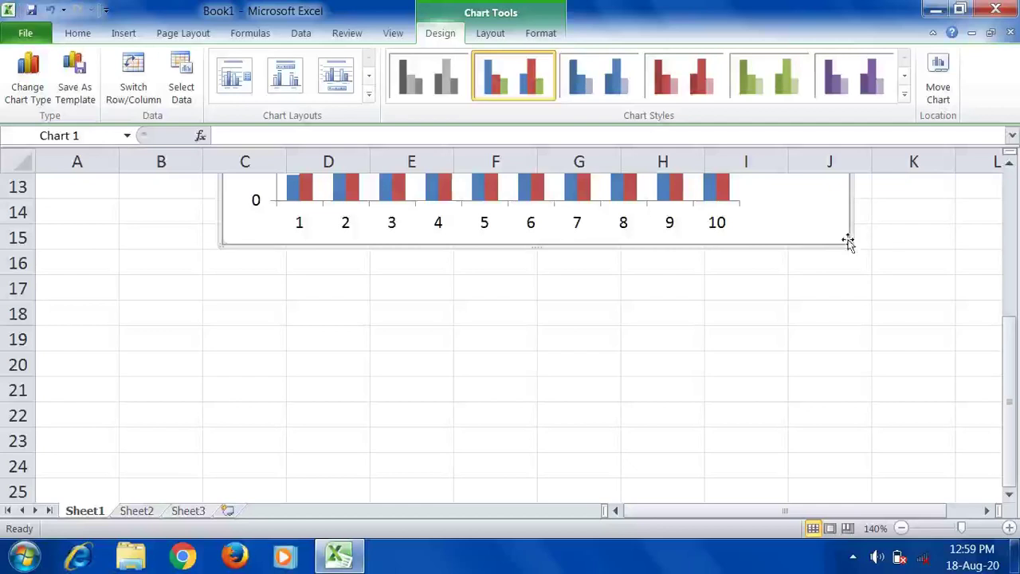
scroll(847, 242, "up", 4)
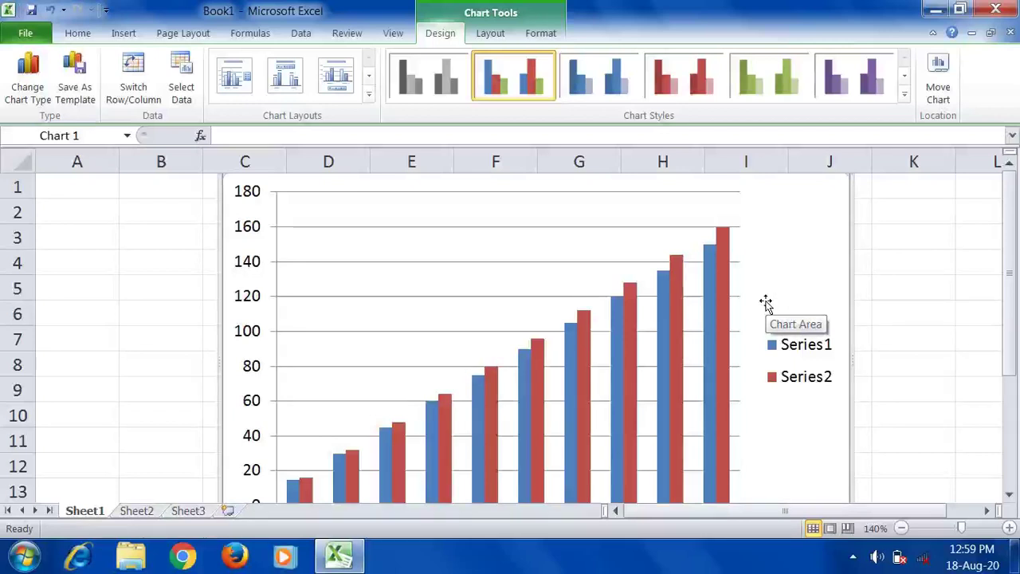
key("Delete")
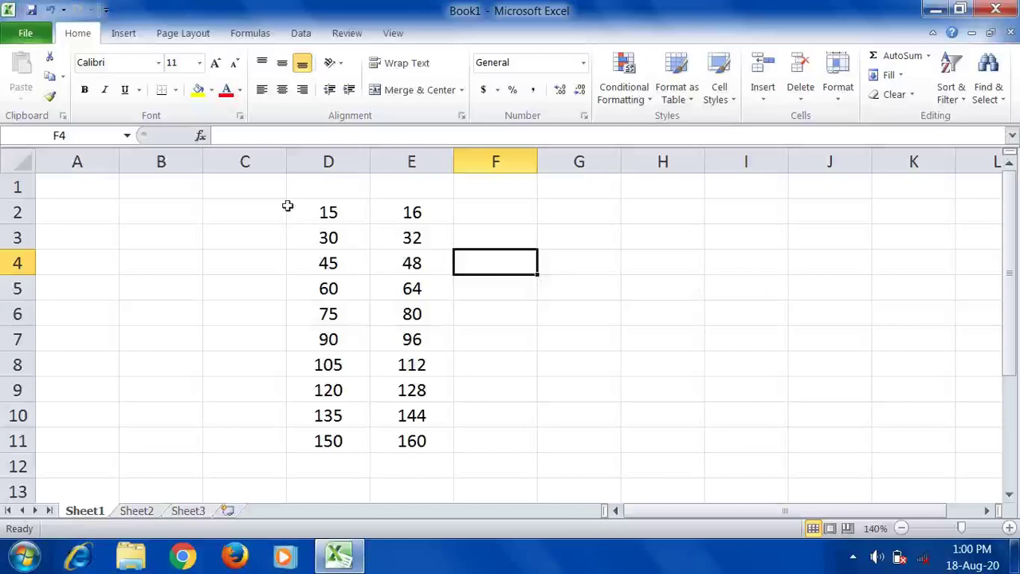
Clear the contents of the range C1:F12
left_click_drag(278, 195, 467, 464)
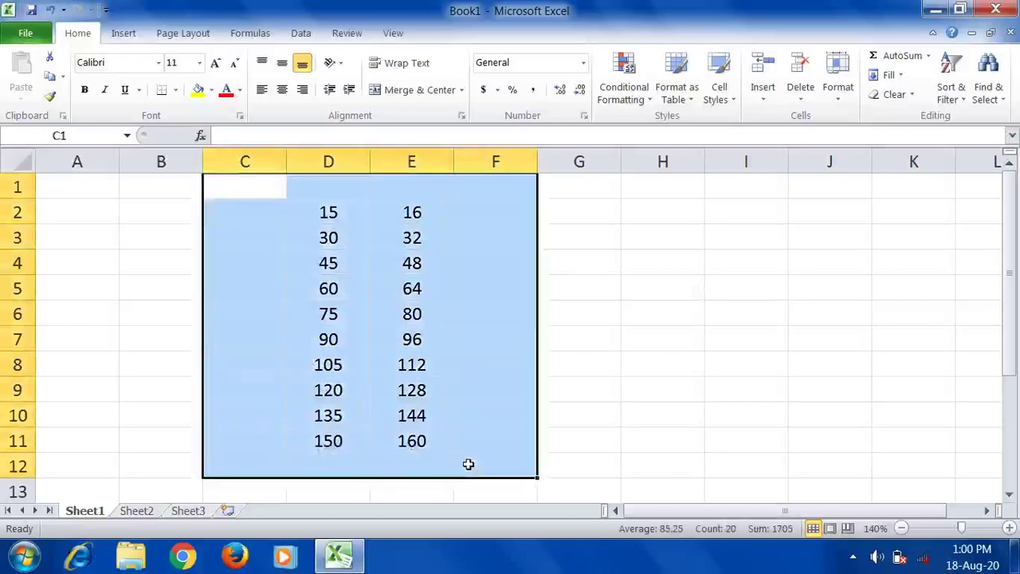
key("Delete")
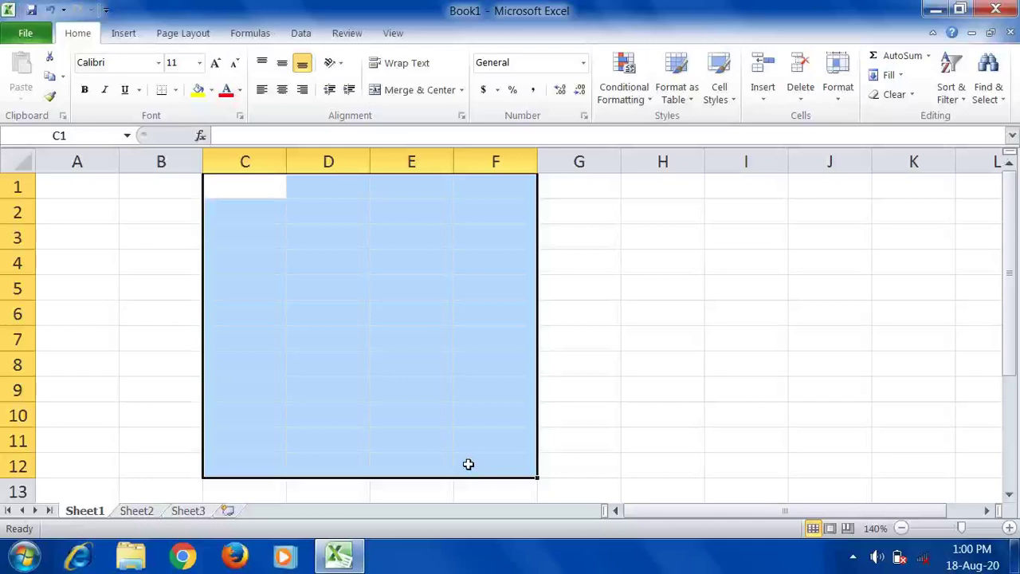